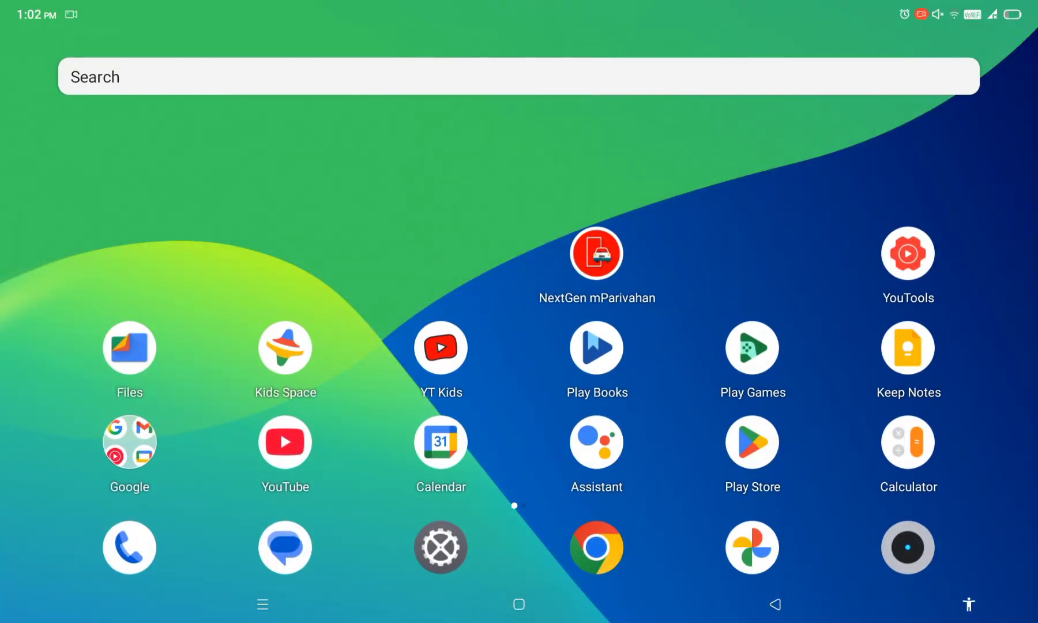
Return to the Android home screen and clear the browser card from recent apps.
{"action": "left_click", "coordinate": [262, 605]}
{"action": "left_click", "coordinate": [519, 563]}
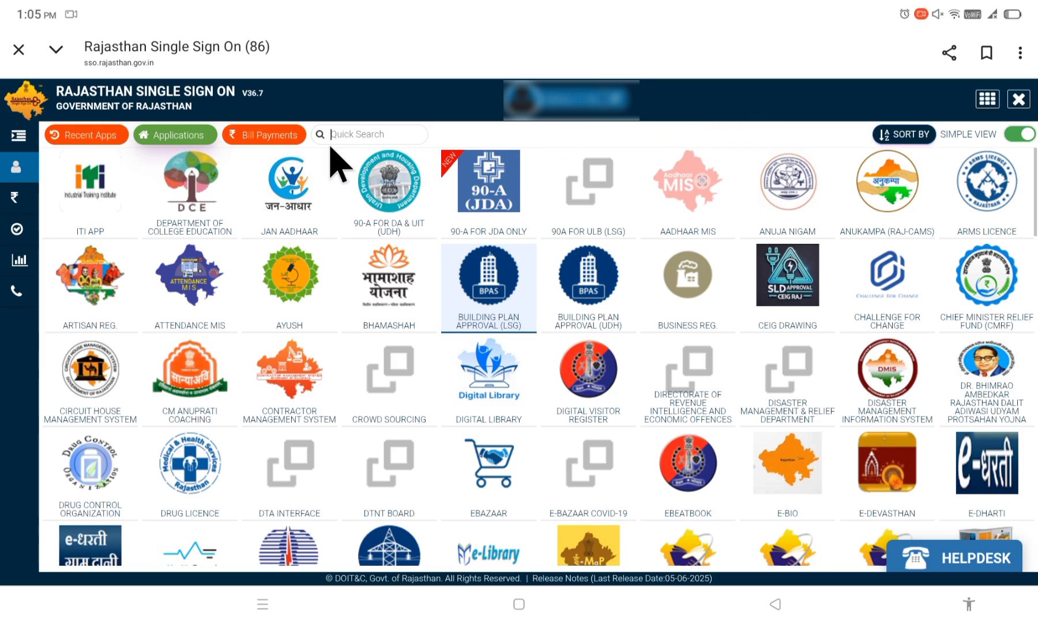
Search the SSO applications for 'Iti' and open the ITI APP tile.
{"action": "left_click", "coordinate": [359, 134]}
{"action": "type", "text": "Iti"}
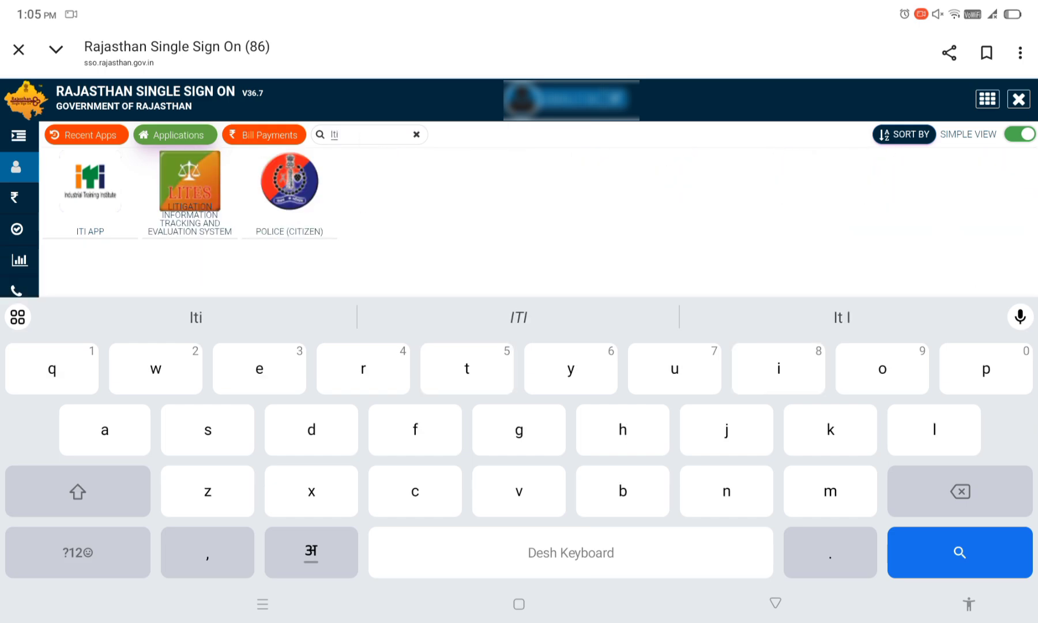
{"action": "key", "text": "Return"}
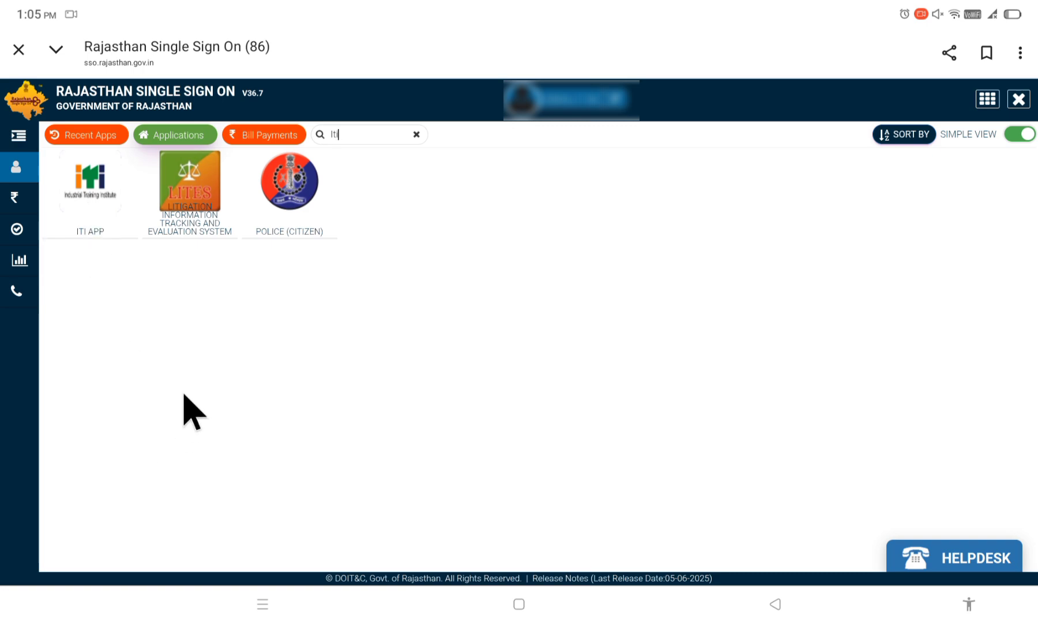
{"action": "left_click", "coordinate": [93, 198]}
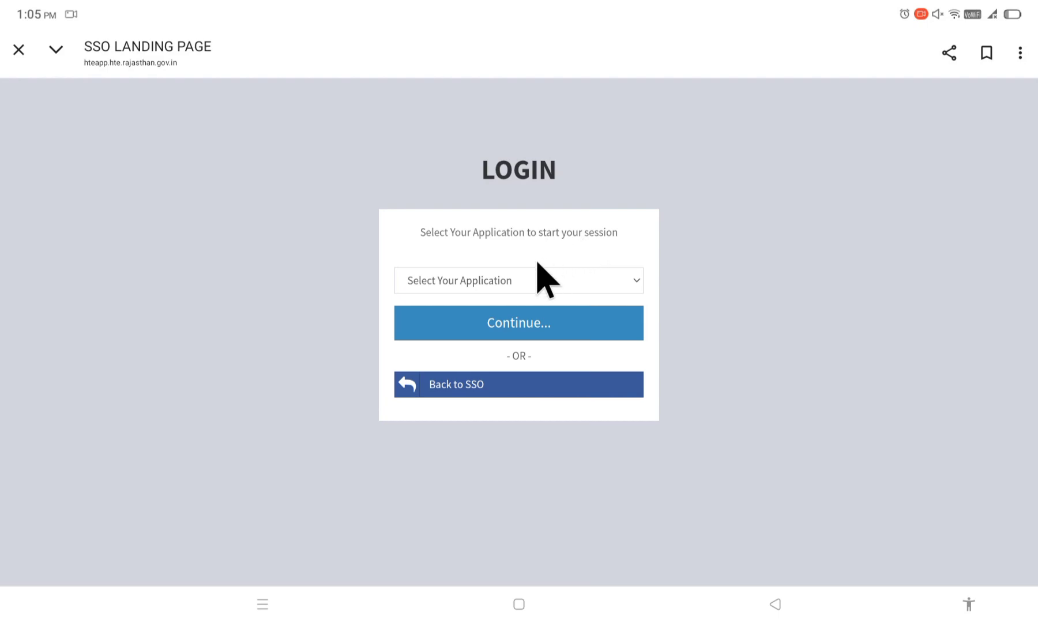
Select Admission 2025-26 as the application and continue into Kaushal Darpan.
{"action": "left_click", "coordinate": [468, 278]}
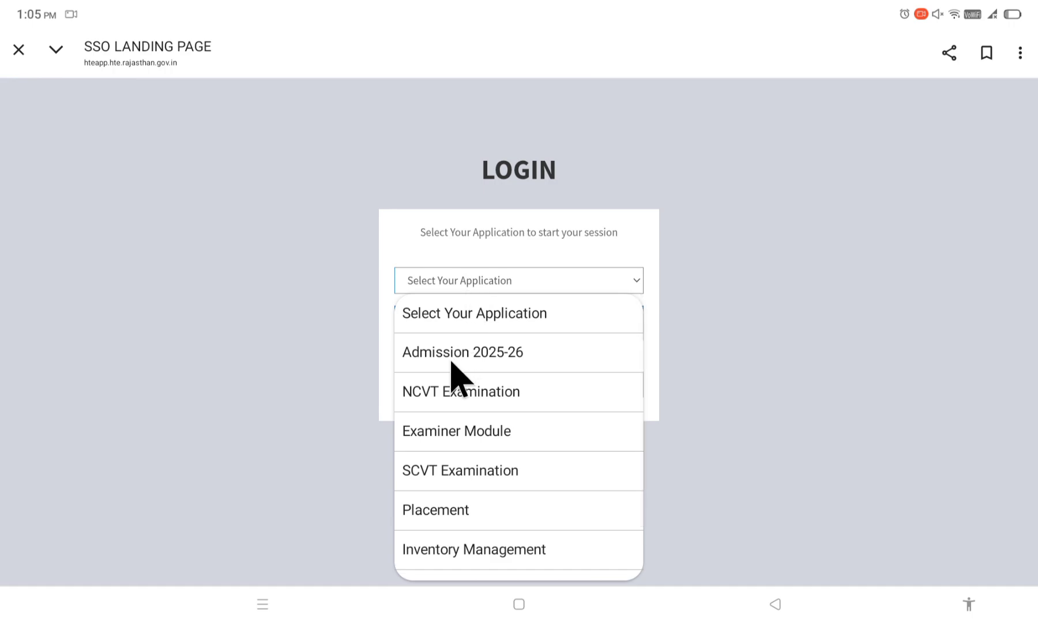
{"action": "left_click", "coordinate": [479, 352]}
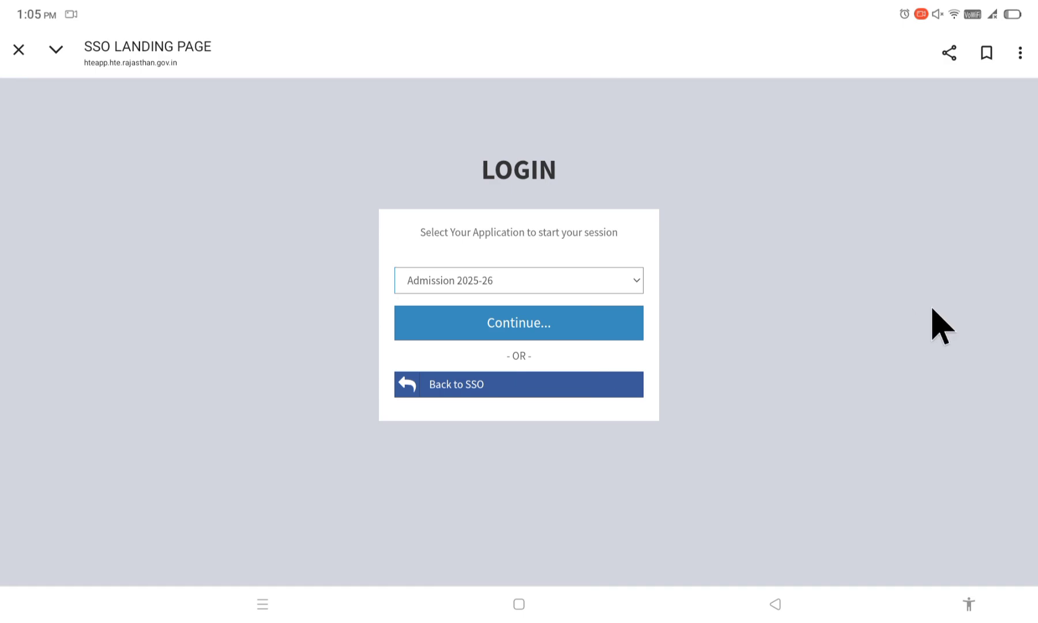
{"action": "left_click", "coordinate": [600, 323]}
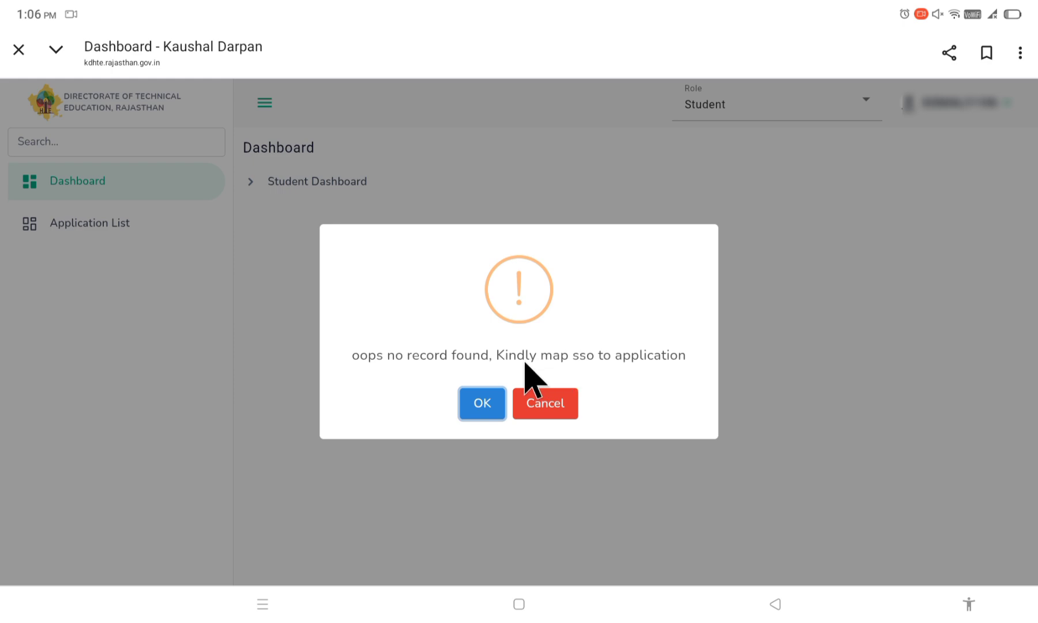
Dismiss the no-record alert and start a new ITI Admission application.
{"action": "left_click", "coordinate": [490, 400]}
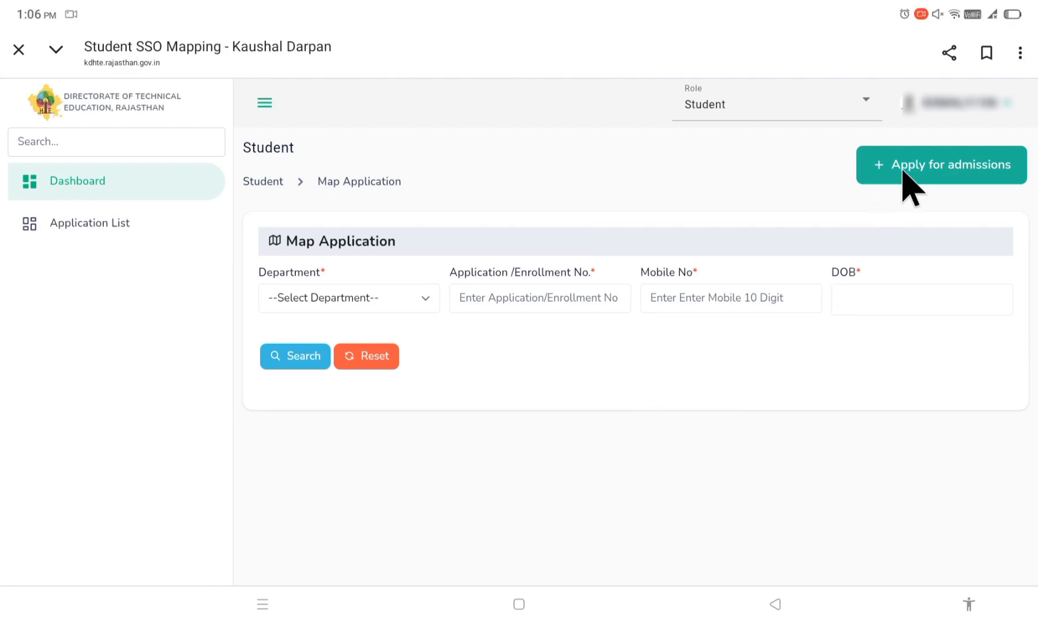
{"action": "left_click", "coordinate": [946, 173]}
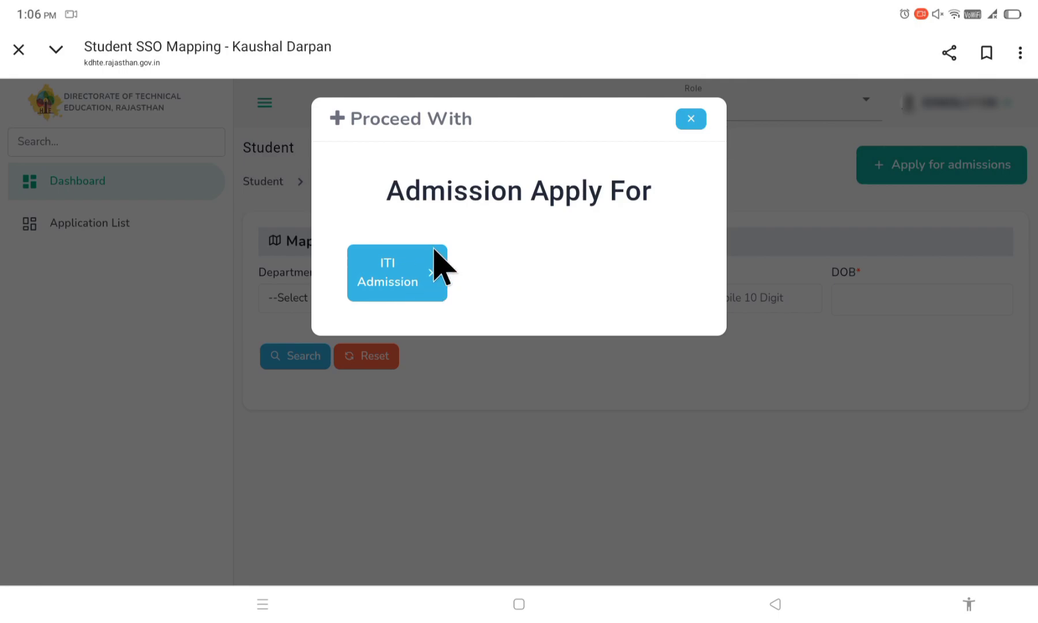
{"action": "left_click", "coordinate": [410, 261]}
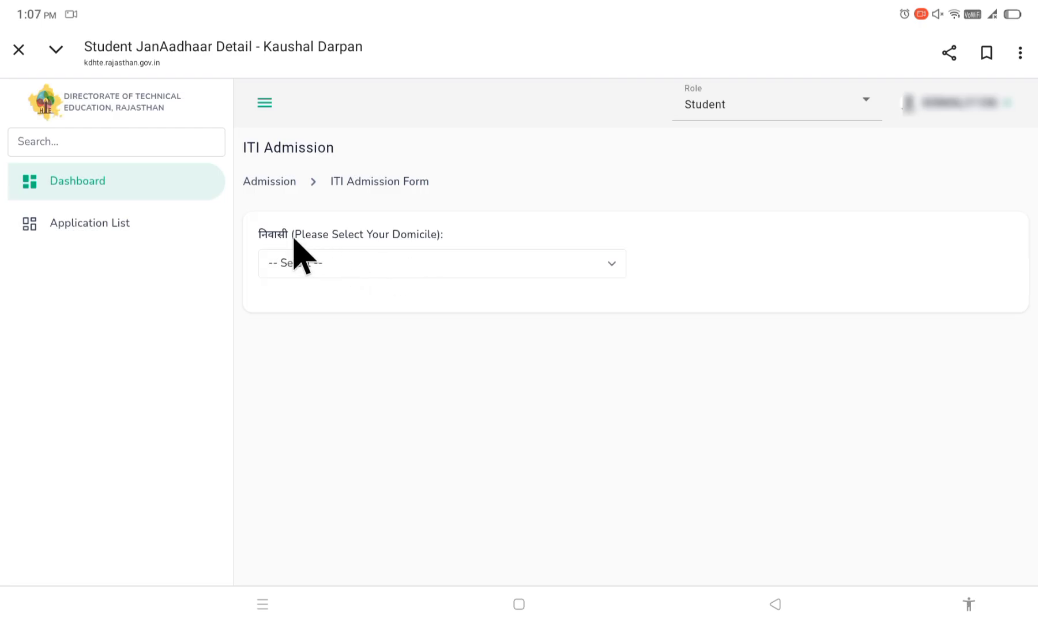
Set domicile to native resident of Rajasthan, fetch Jan Aadhaar members and select the applicant.
{"action": "left_click", "coordinate": [407, 258]}
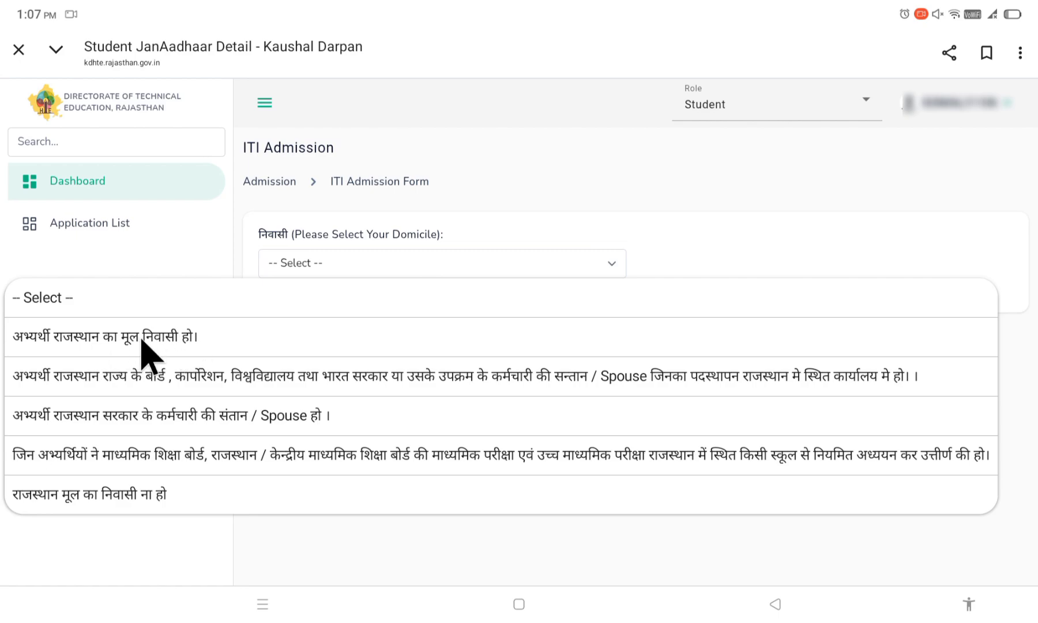
{"action": "left_click", "coordinate": [779, 259]}
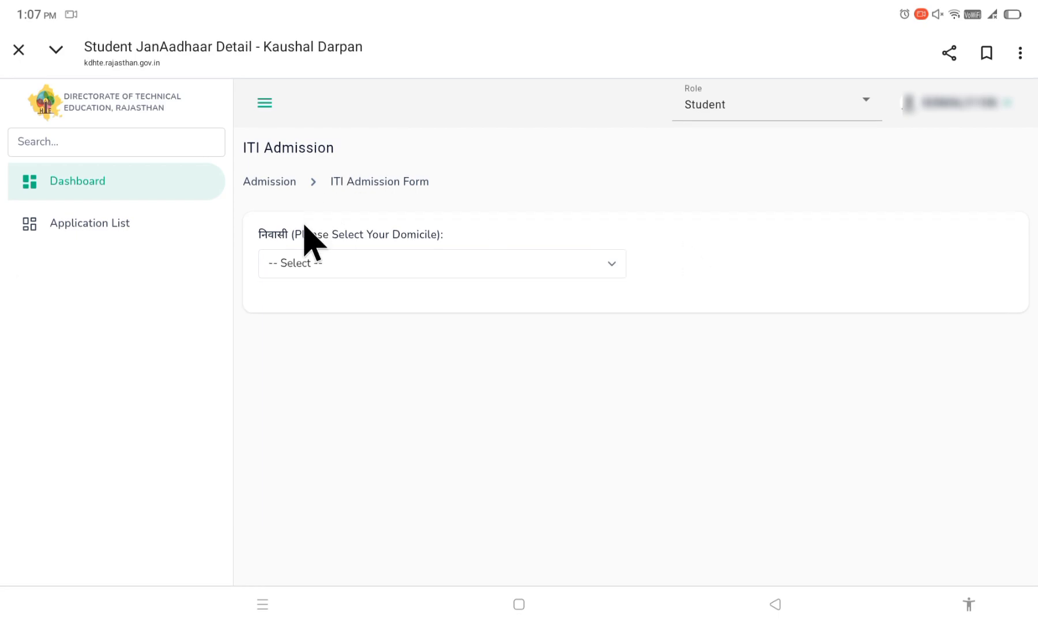
{"action": "left_click", "coordinate": [374, 272]}
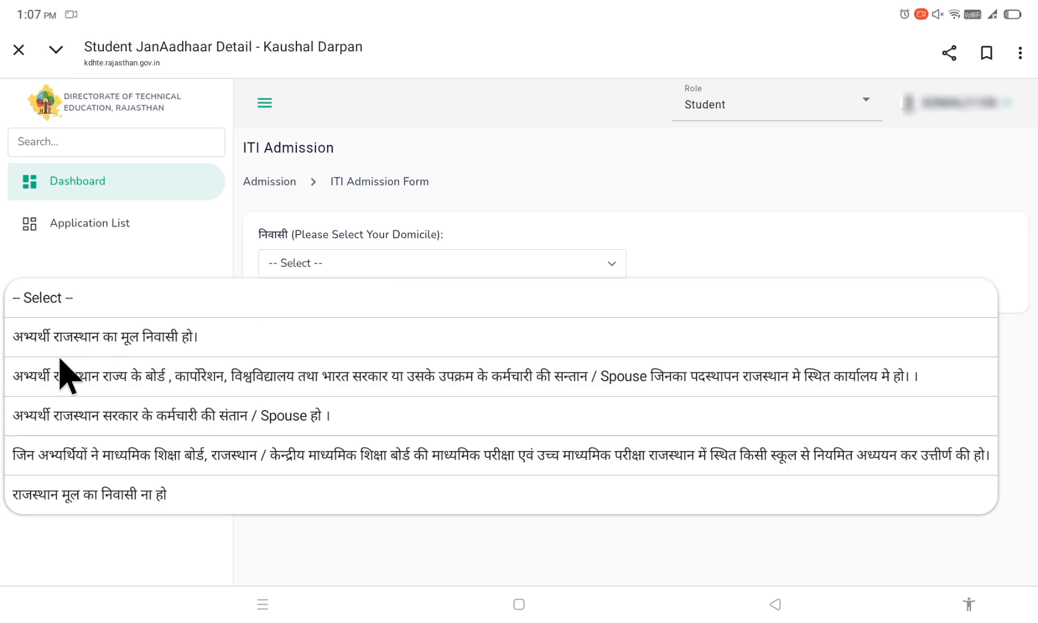
{"action": "left_click", "coordinate": [82, 340]}
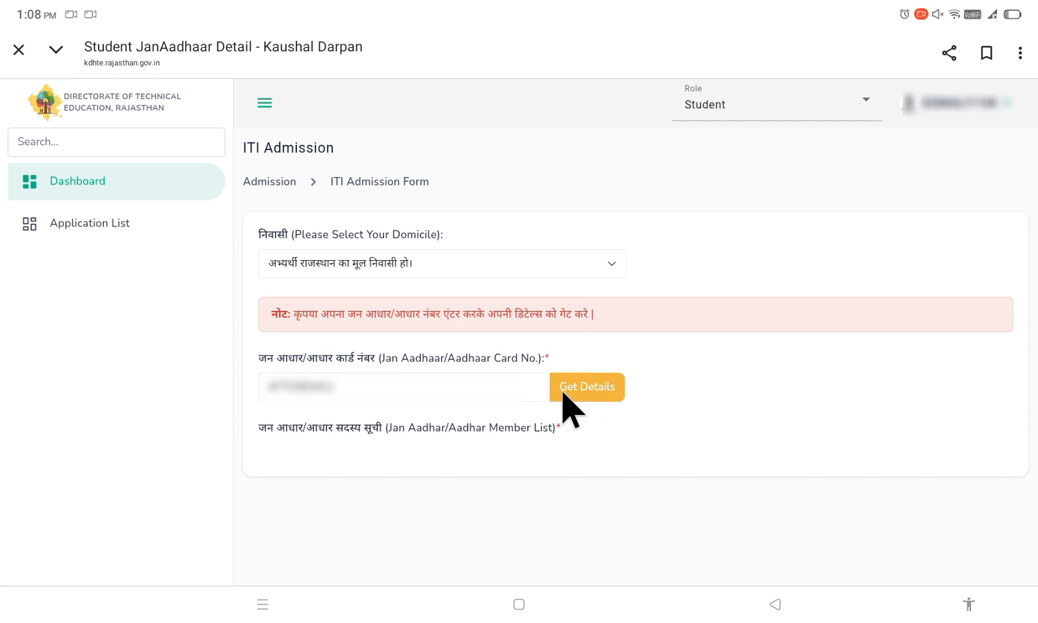
{"action": "left_click", "coordinate": [593, 395]}
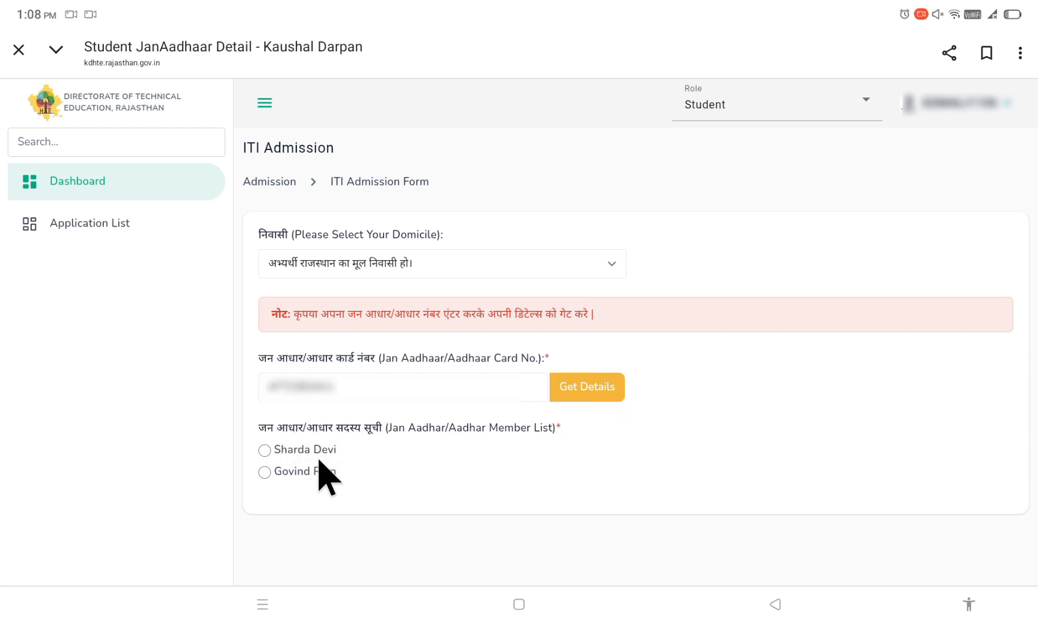
{"action": "left_click", "coordinate": [265, 472]}
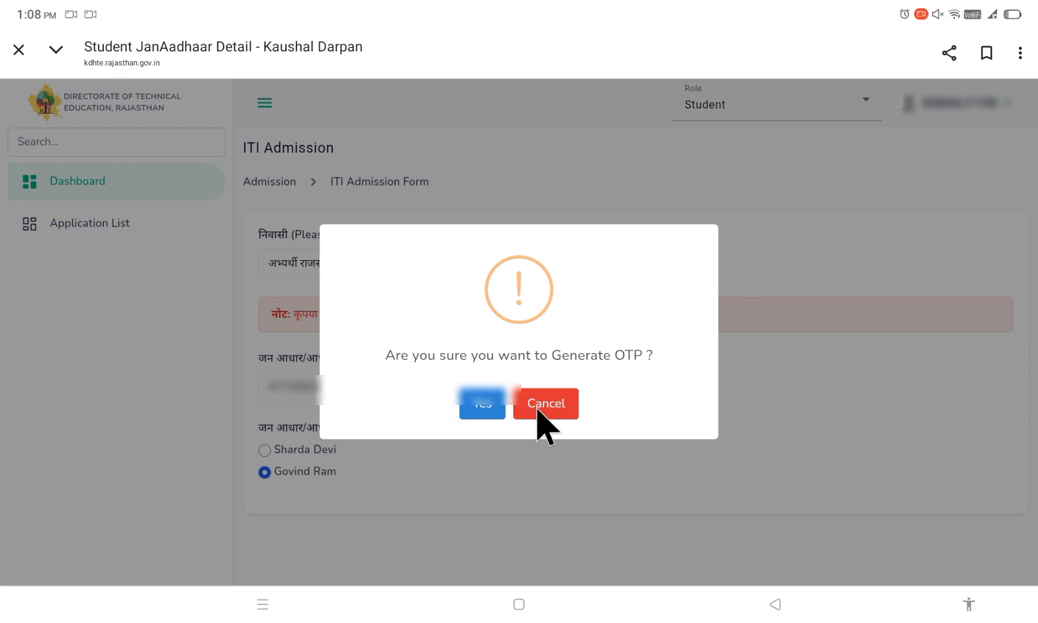
Generate the Jan Aadhaar OTP, enter the received verification code and verify it.
{"action": "left_click", "coordinate": [494, 408]}
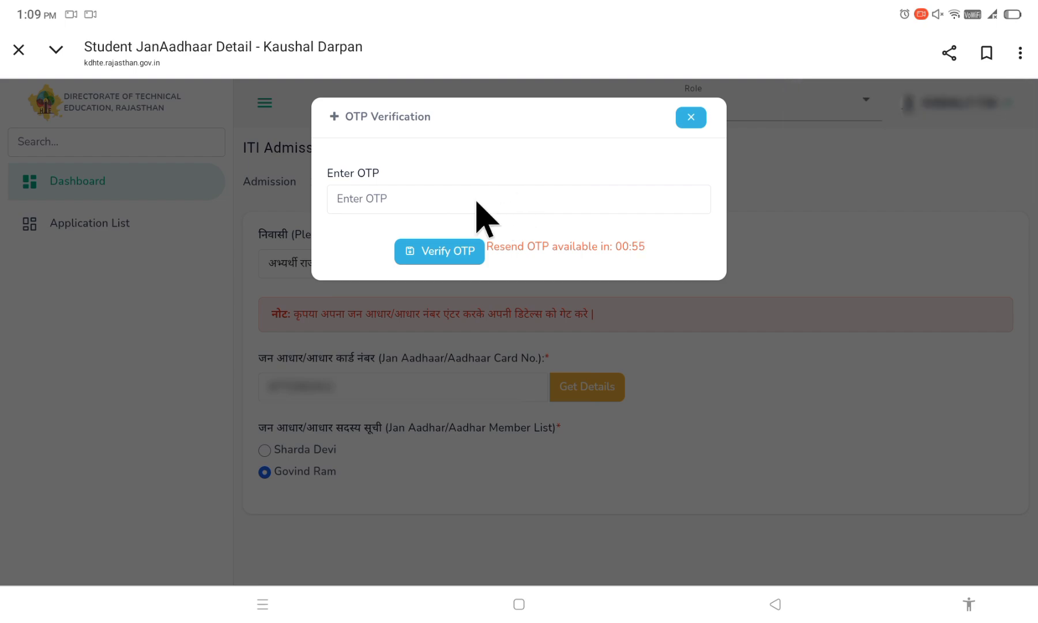
{"action": "left_click", "coordinate": [515, 196]}
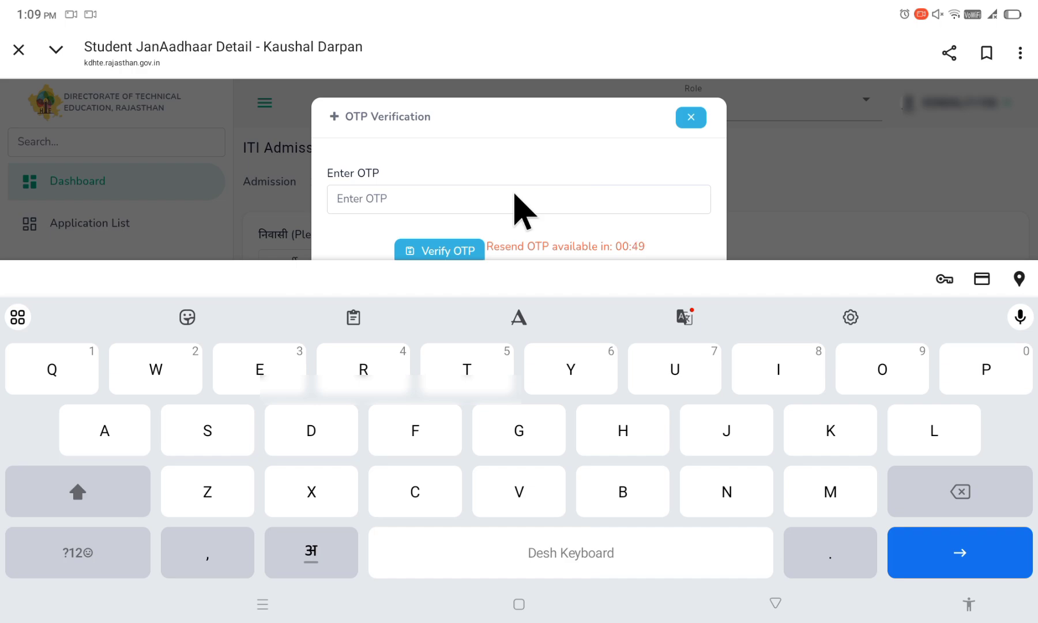
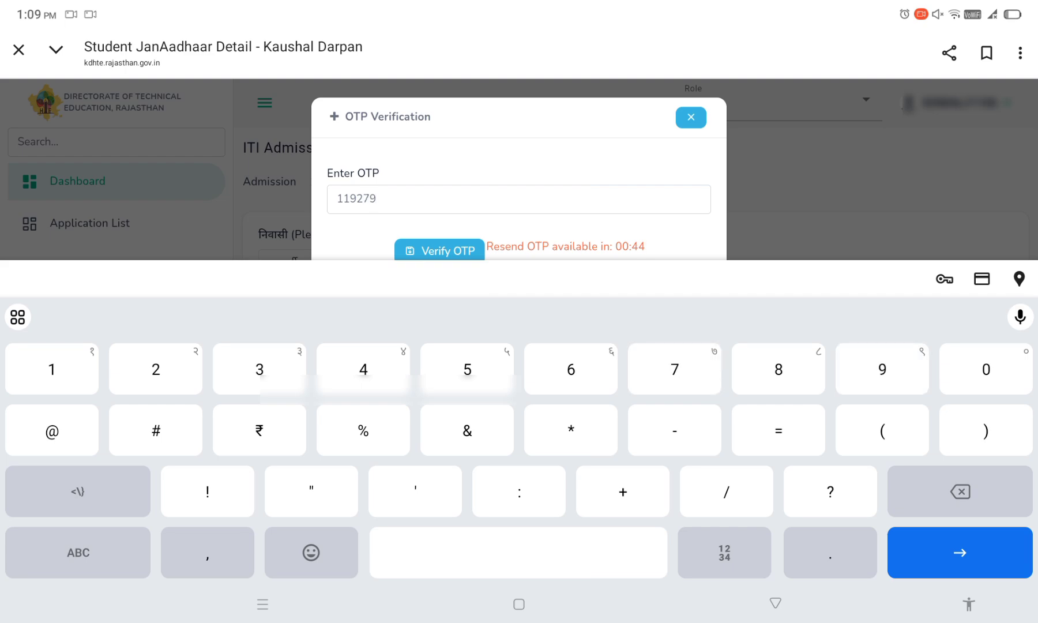
{"action": "left_click", "coordinate": [776, 604]}
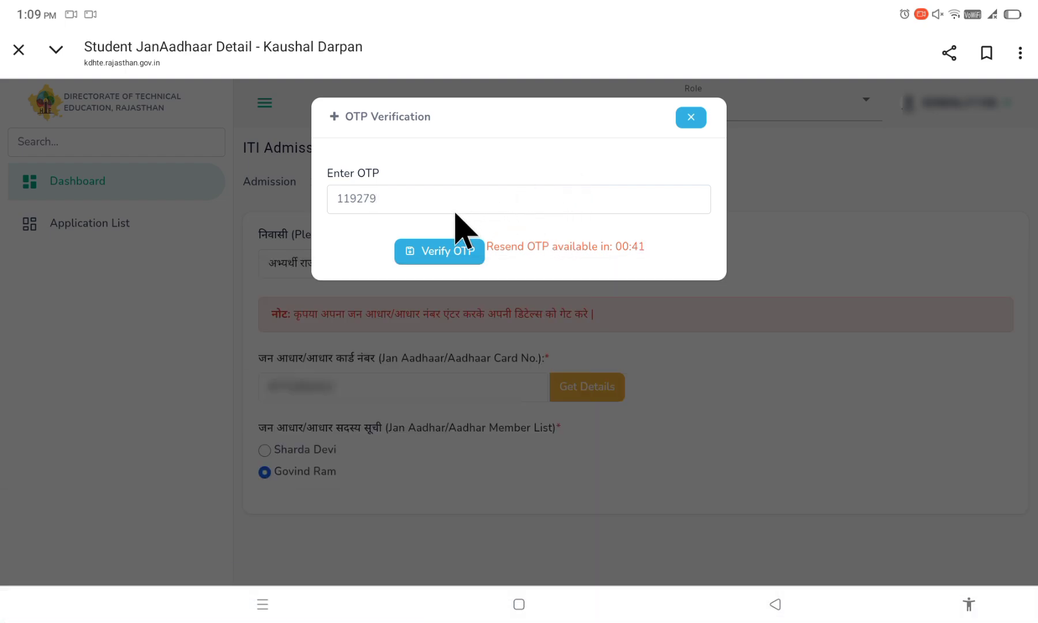
{"action": "left_click", "coordinate": [460, 260]}
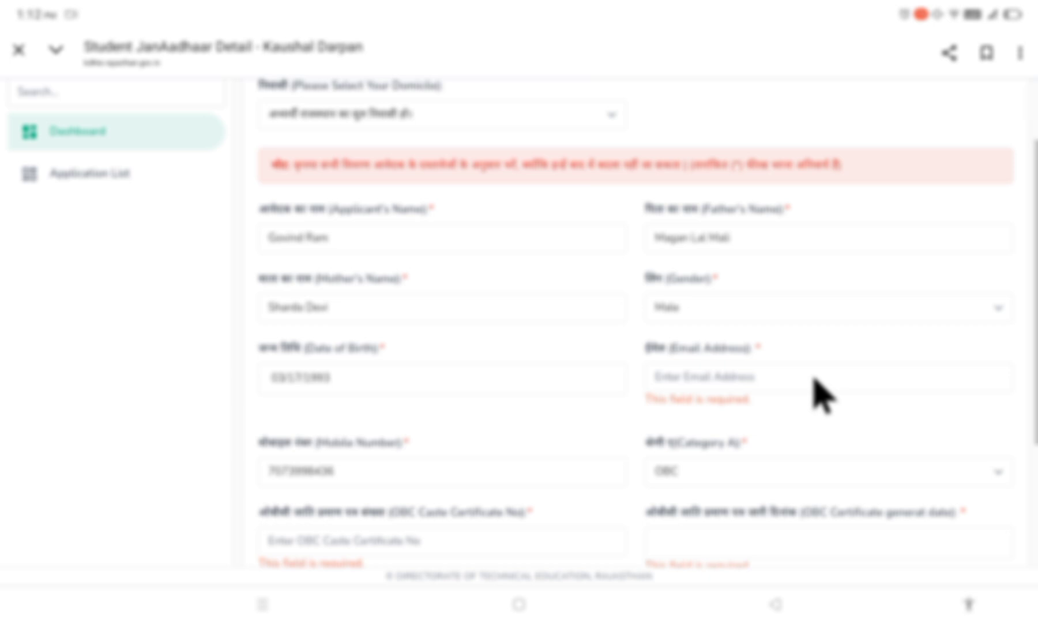
Review the prefilled Jan Aadhaar details down the form and submit them.
{"action": "scroll", "coordinate": [750, 404], "scroll_direction": "down", "scroll_amount": 1}
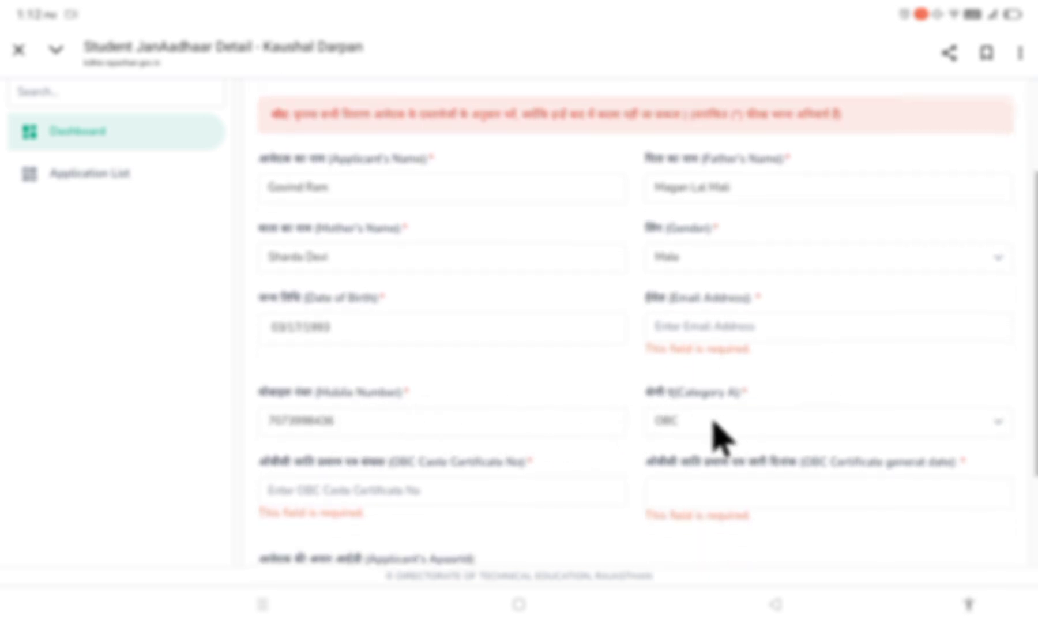
{"action": "scroll", "coordinate": [715, 426], "scroll_direction": "down", "scroll_amount": 2}
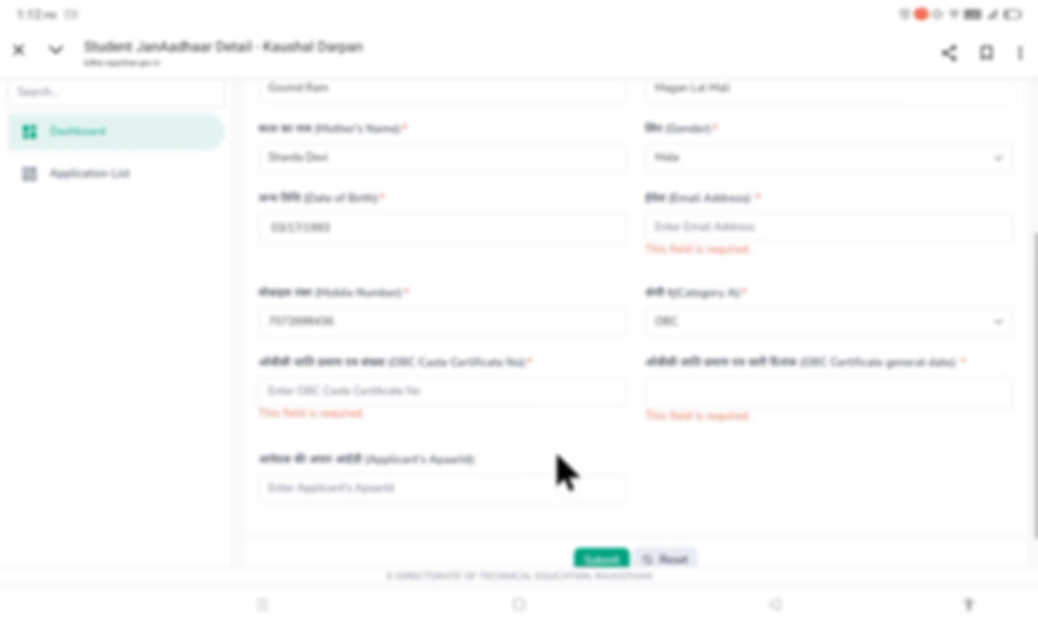
{"action": "scroll", "coordinate": [536, 468], "scroll_direction": "down", "scroll_amount": 1}
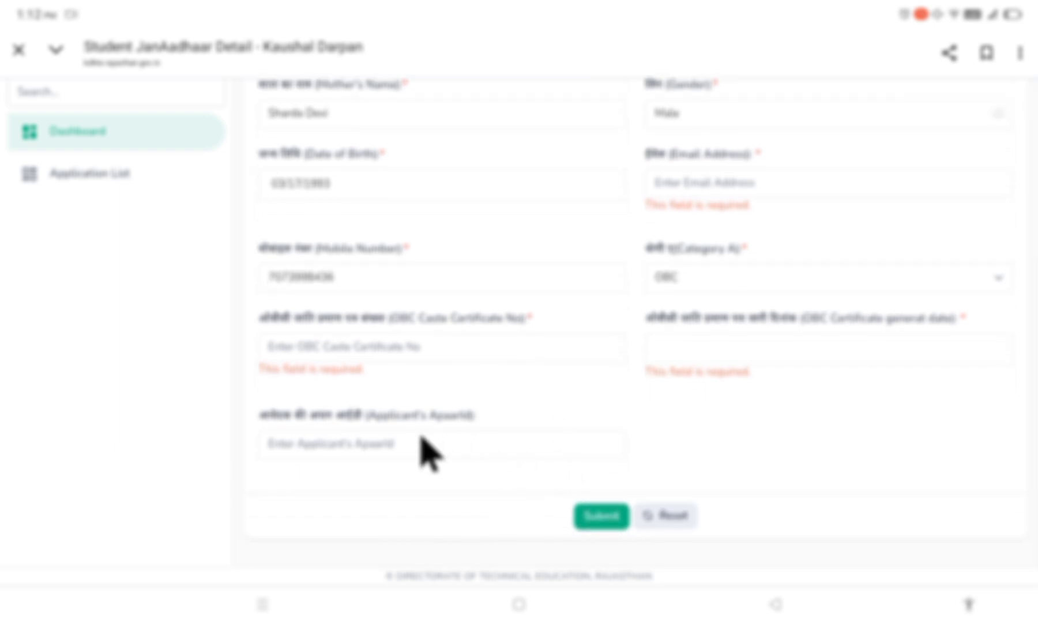
{"action": "left_click", "coordinate": [602, 515]}
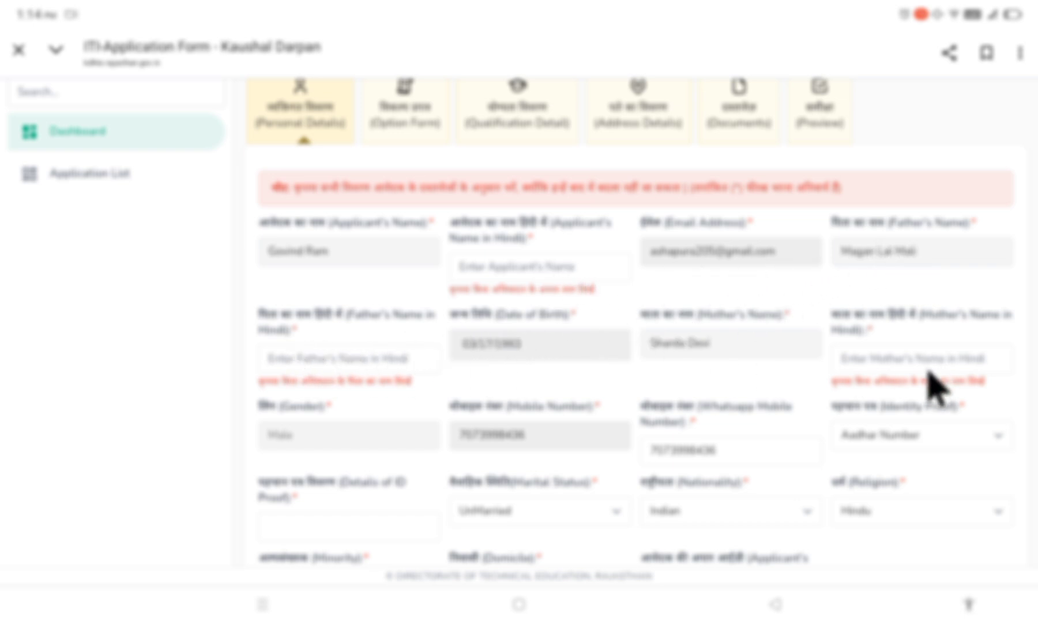
Choose Aadhar Number as identity proof and keep Indian as the nationality.
{"action": "scroll", "coordinate": [889, 357], "scroll_direction": "down", "scroll_amount": 1}
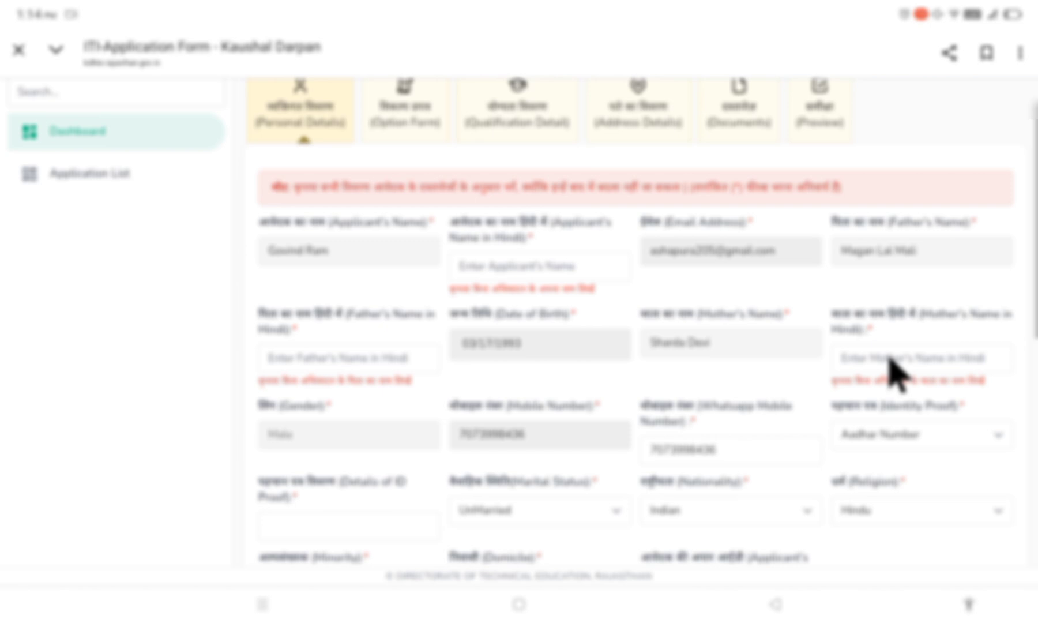
{"action": "scroll", "coordinate": [891, 372], "scroll_direction": "down", "scroll_amount": 3}
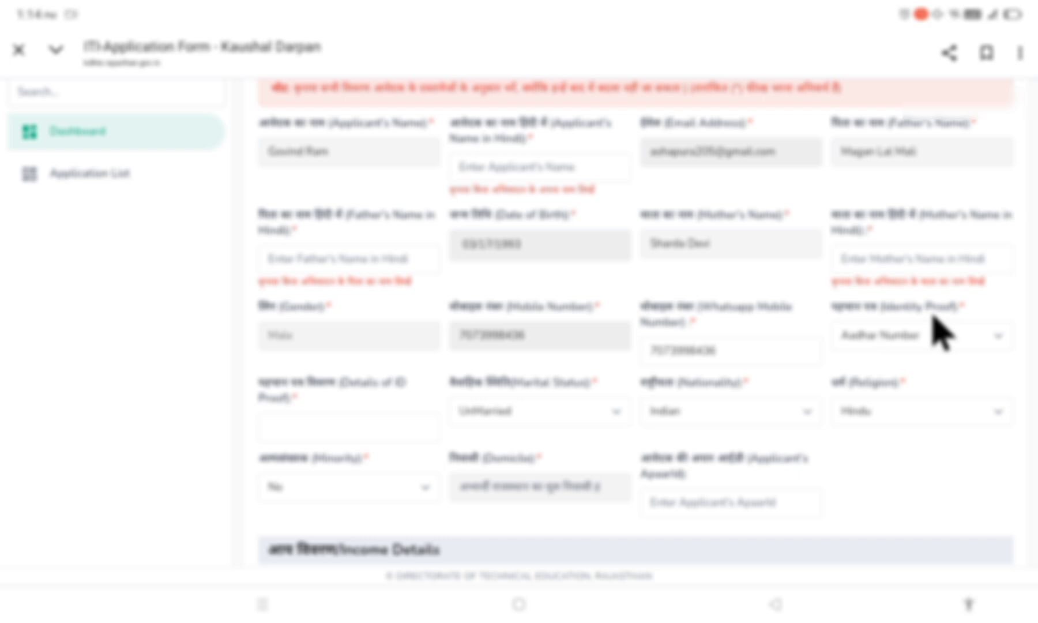
{"action": "left_click", "coordinate": [900, 339]}
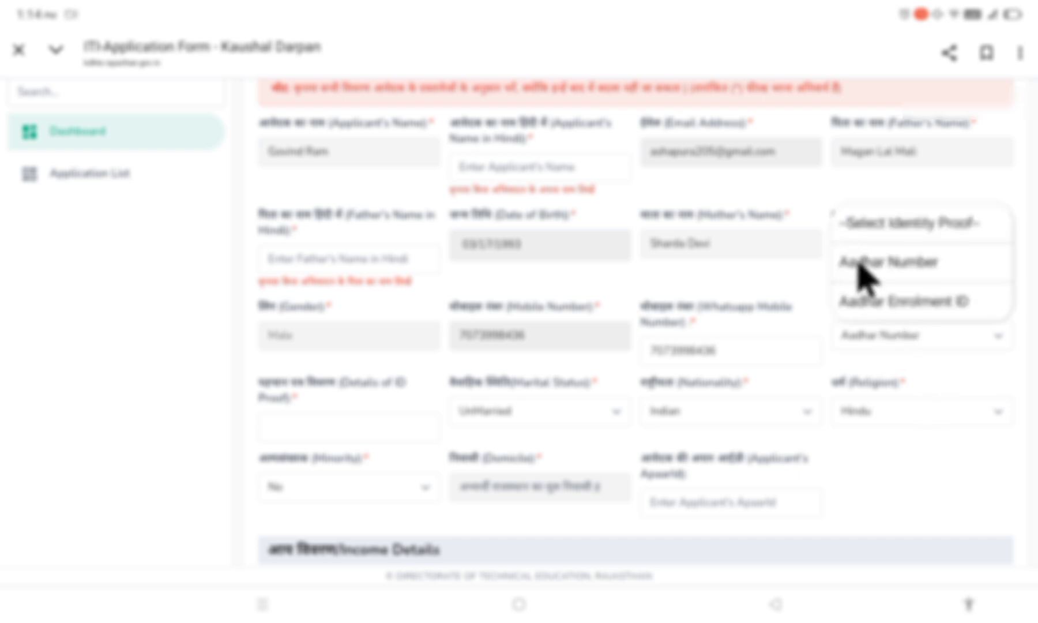
{"action": "left_click", "coordinate": [877, 273]}
{"action": "scroll", "coordinate": [559, 404], "scroll_direction": "down", "scroll_amount": 1}
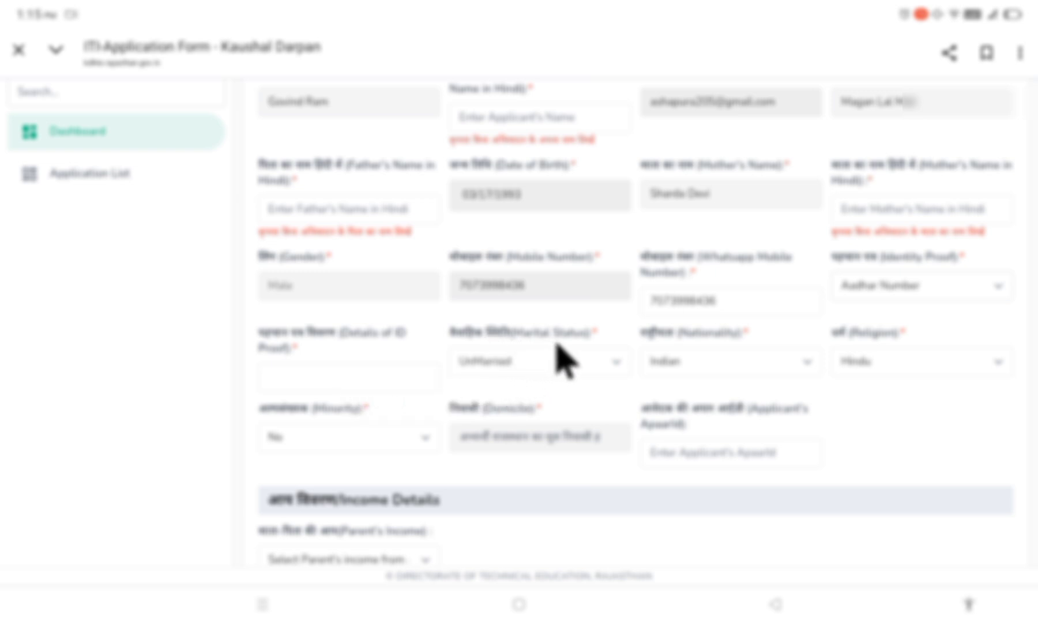
{"action": "left_click", "coordinate": [742, 376]}
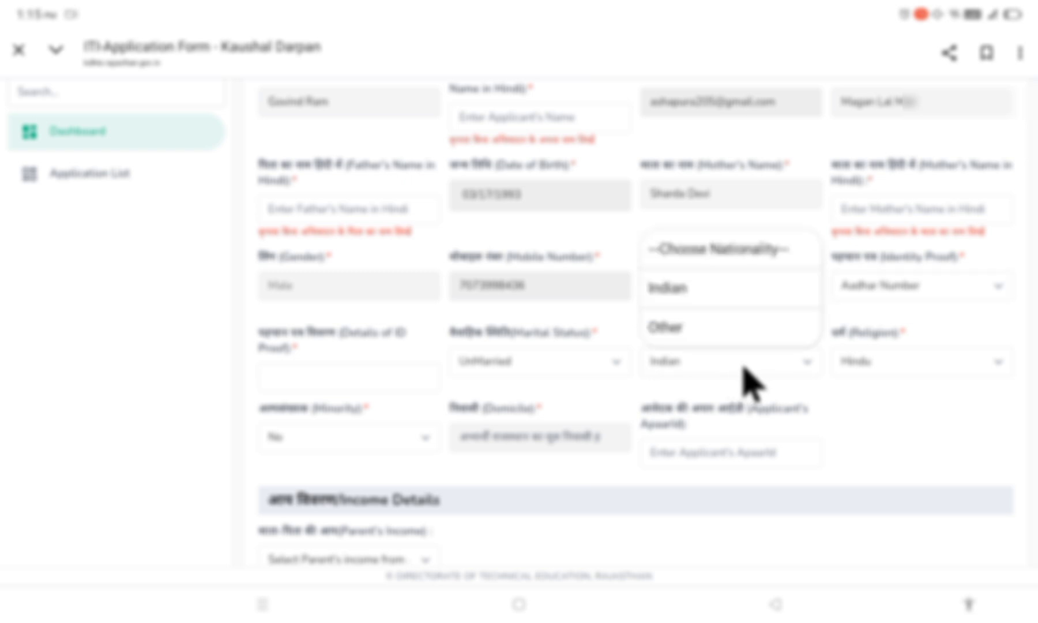
{"action": "left_click", "coordinate": [874, 407]}
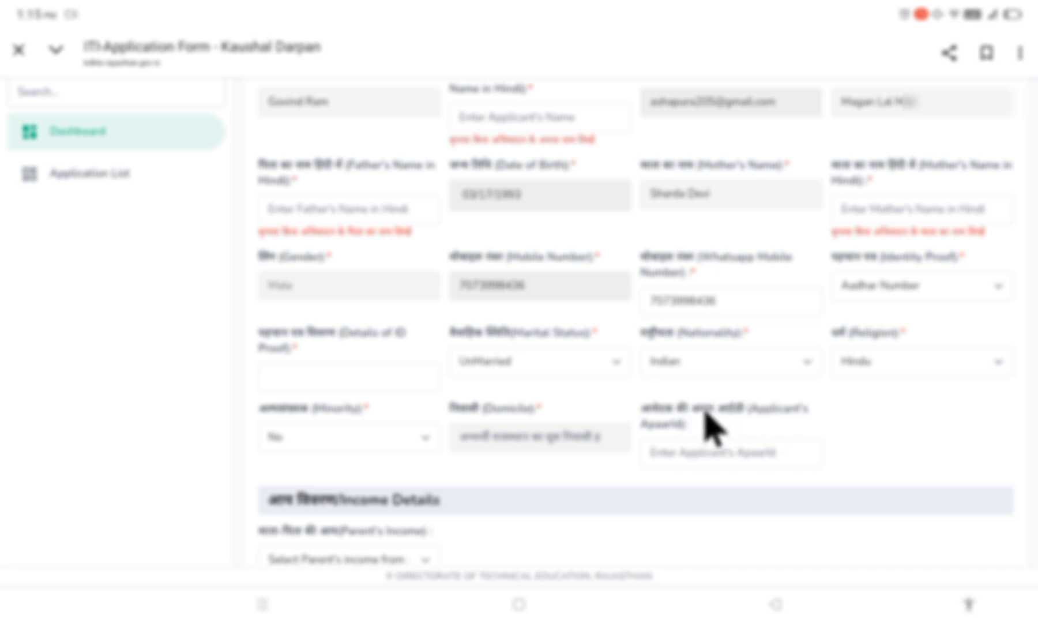
Set parent's income to Less than Rs 8 lacs.
{"action": "scroll", "coordinate": [737, 429], "scroll_direction": "down", "scroll_amount": 3}
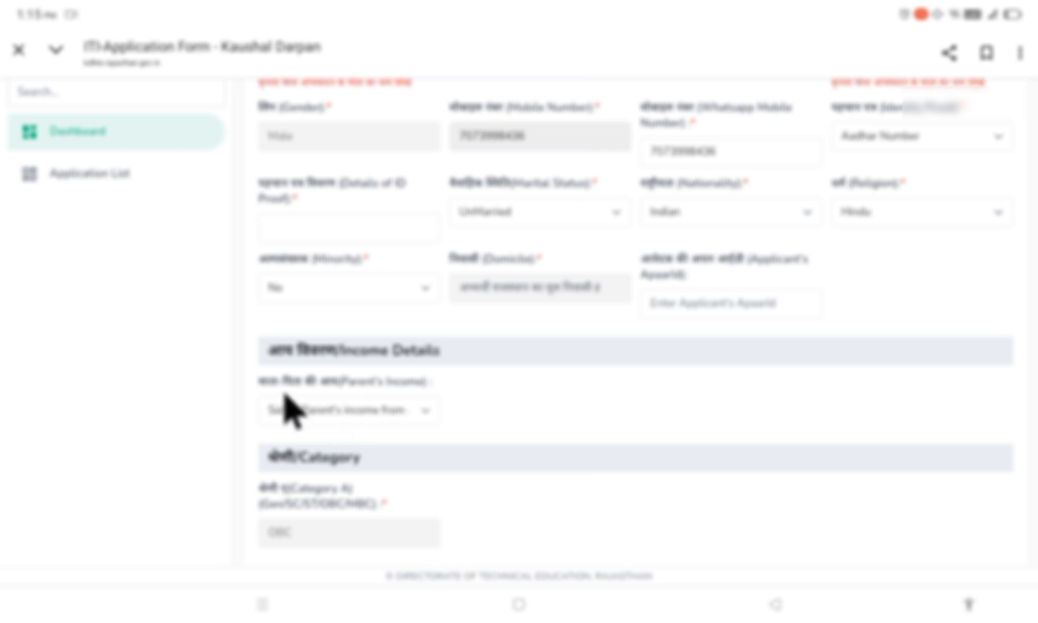
{"action": "left_click", "coordinate": [326, 409]}
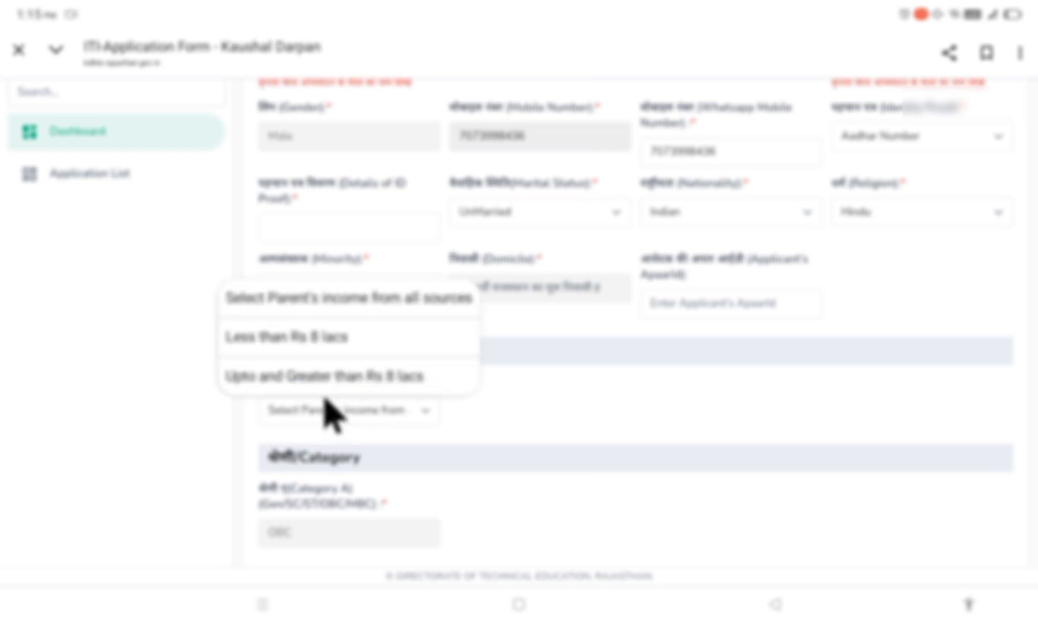
{"action": "left_click", "coordinate": [301, 339]}
{"action": "scroll", "coordinate": [610, 428], "scroll_direction": "down", "scroll_amount": 2}
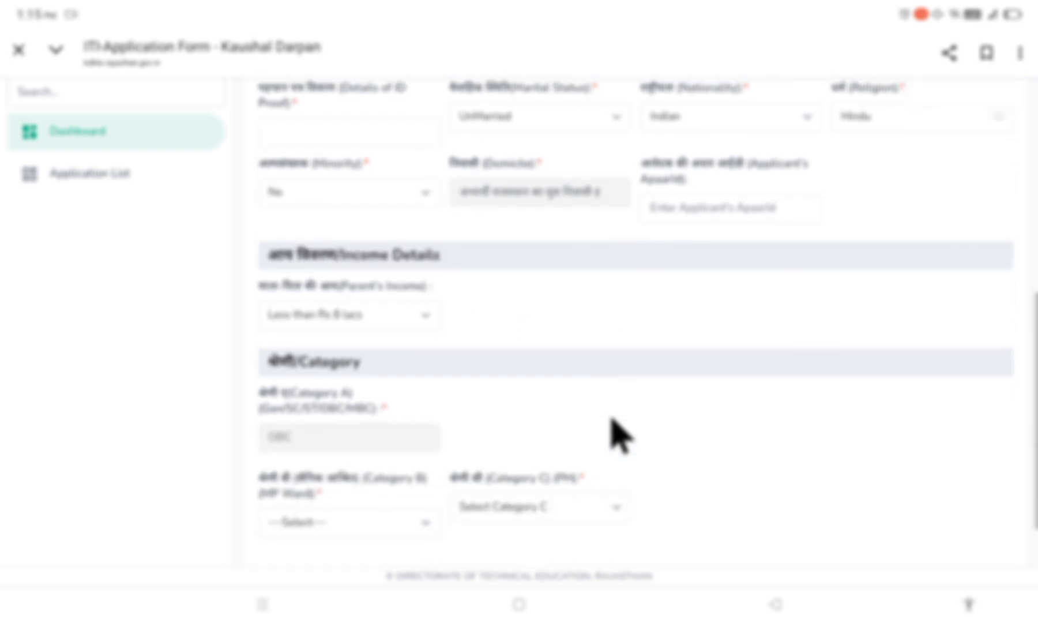
{"action": "left_click", "coordinate": [351, 306]}
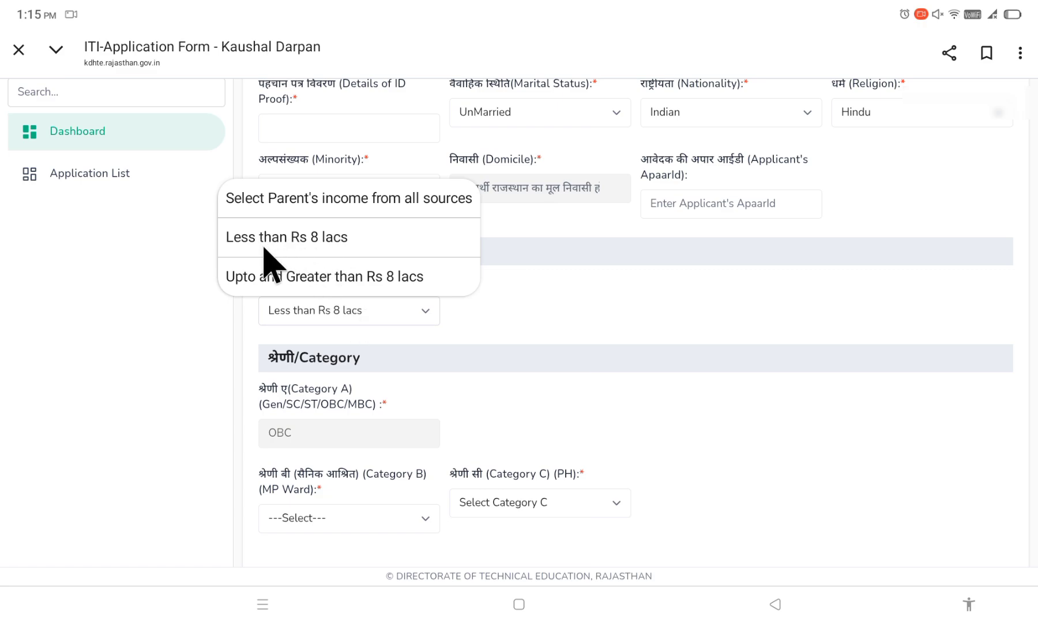
{"action": "left_click", "coordinate": [314, 241]}
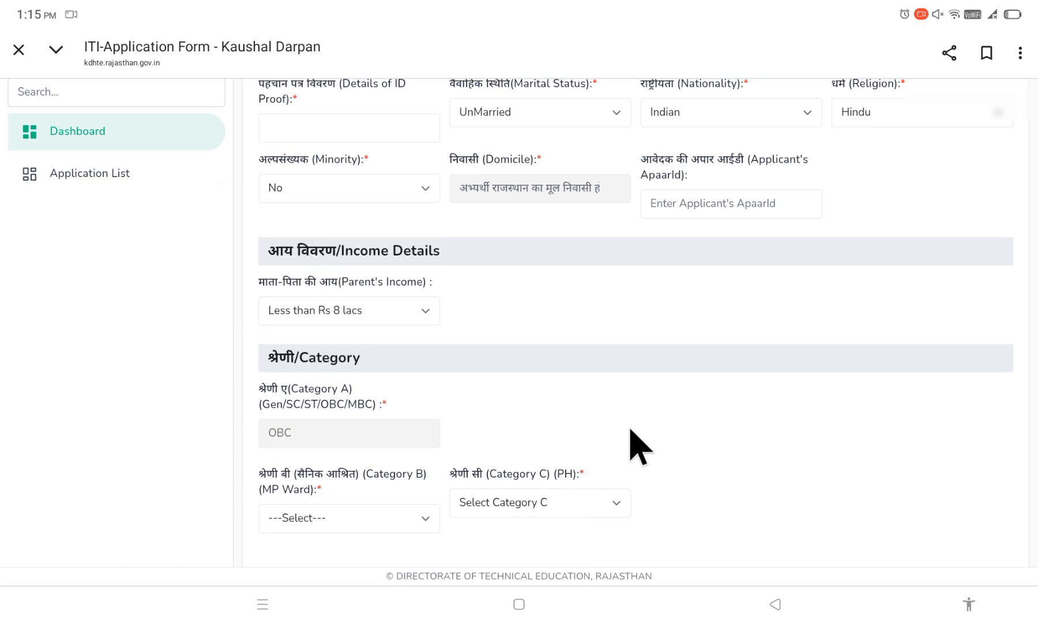
{"action": "left_click", "coordinate": [327, 312]}
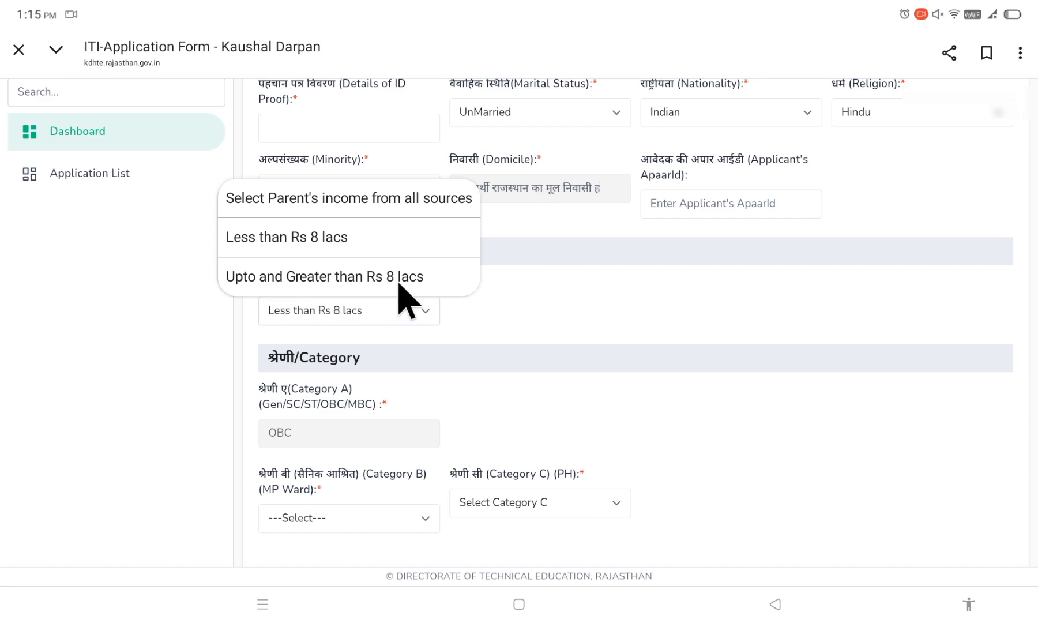
{"action": "left_click", "coordinate": [568, 348]}
{"action": "scroll", "coordinate": [570, 389], "scroll_direction": "down", "scroll_amount": 1}
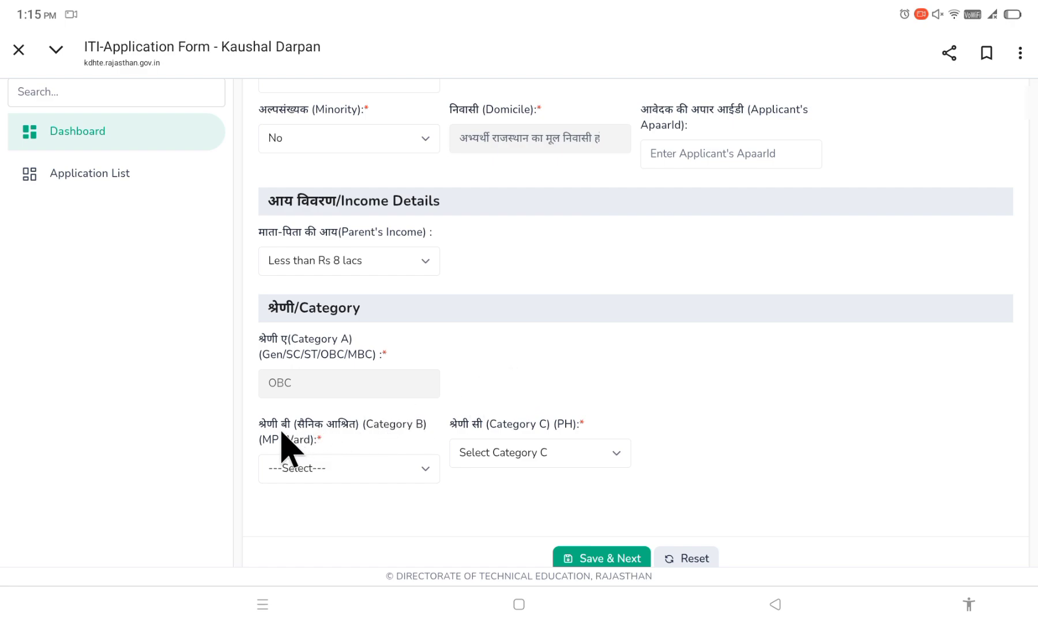
Set Category B (MP Ward) and Category C (PH) to None, then Save & Next.
{"action": "left_click", "coordinate": [316, 481]}
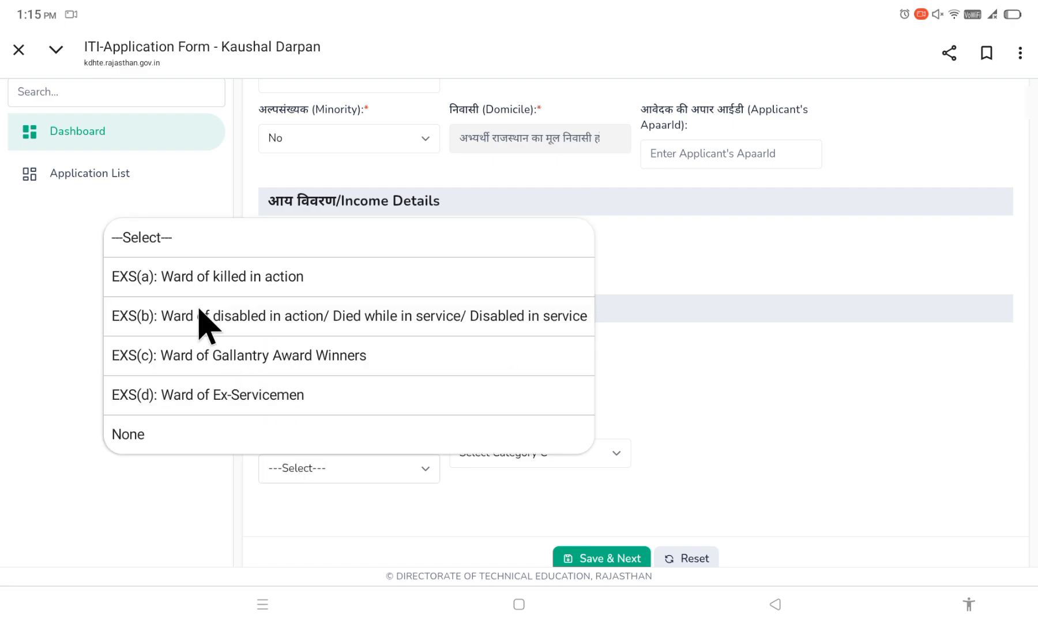
{"action": "left_click", "coordinate": [130, 434]}
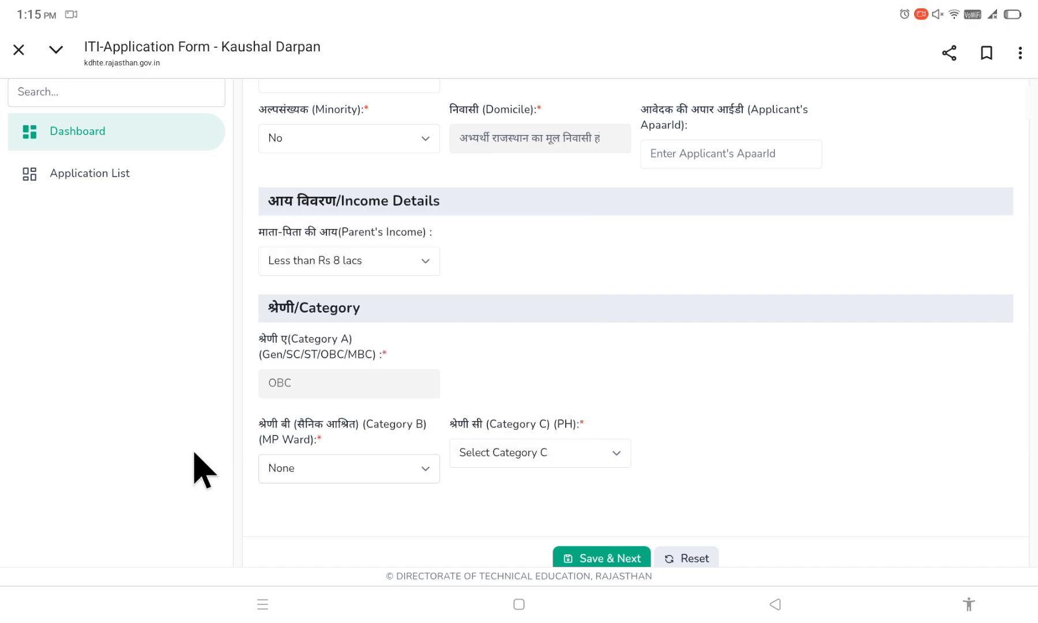
{"action": "left_click", "coordinate": [319, 475]}
{"action": "left_click", "coordinate": [405, 530]}
{"action": "left_click", "coordinate": [548, 455]}
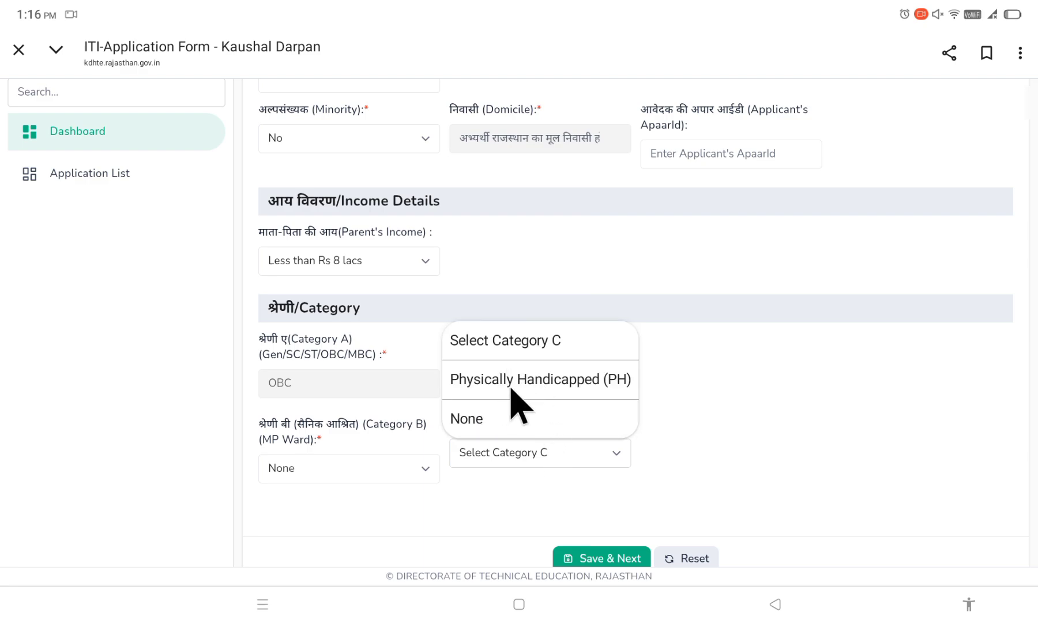
{"action": "left_click", "coordinate": [473, 430]}
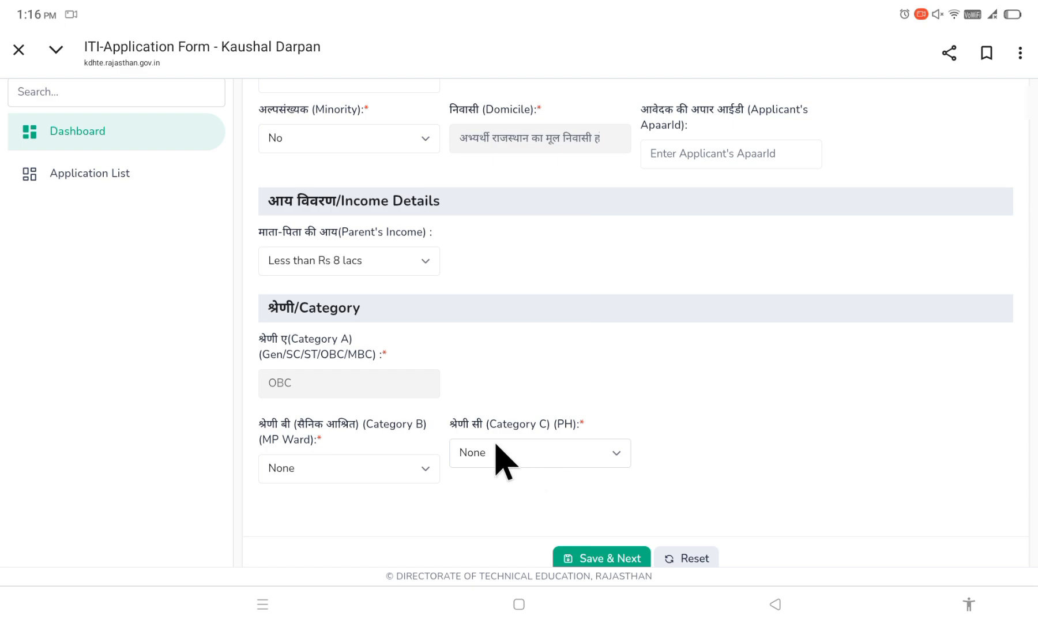
{"action": "scroll", "coordinate": [658, 478], "scroll_direction": "down", "scroll_amount": 1}
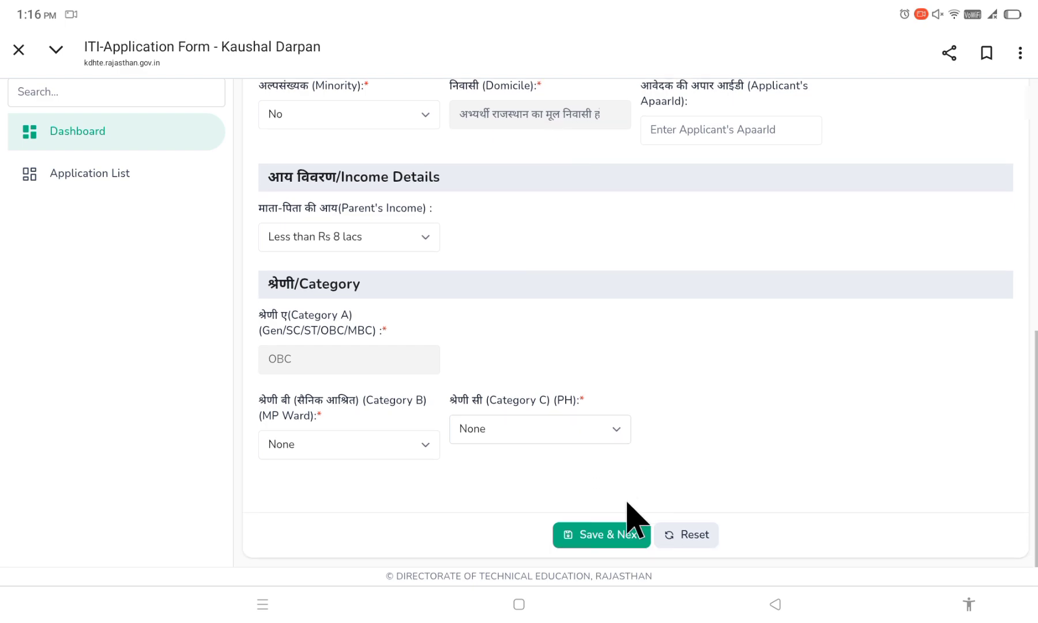
{"action": "left_click", "coordinate": [618, 536]}
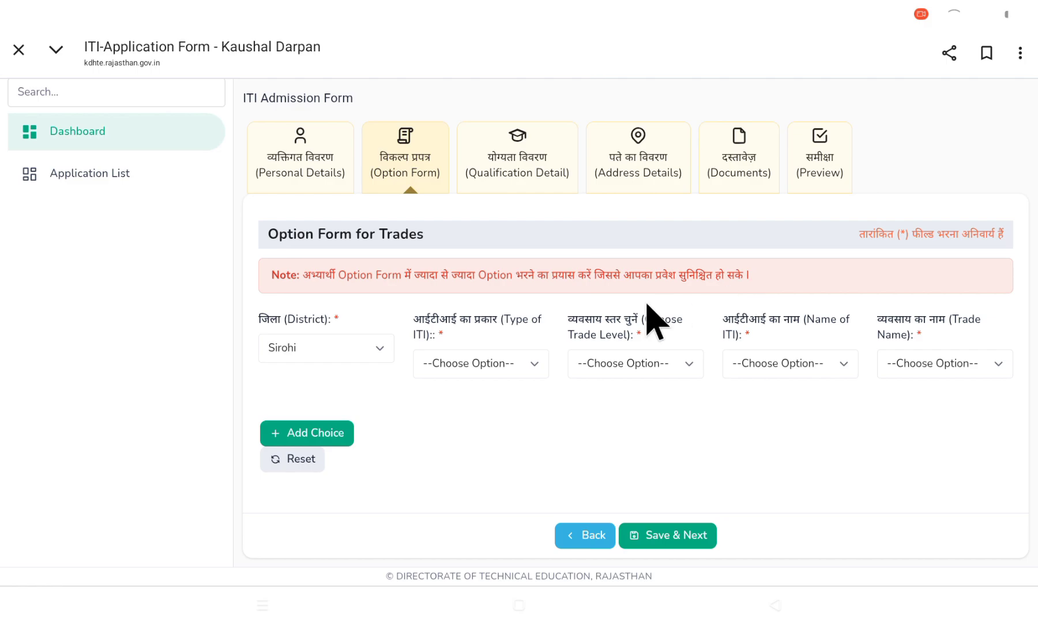
Add (231)Electrician at G0067-GOVT. ITI, SIROHI (Sirohi, Govt., 10th Level Trades) as choice 1.
{"action": "left_click", "coordinate": [318, 353]}
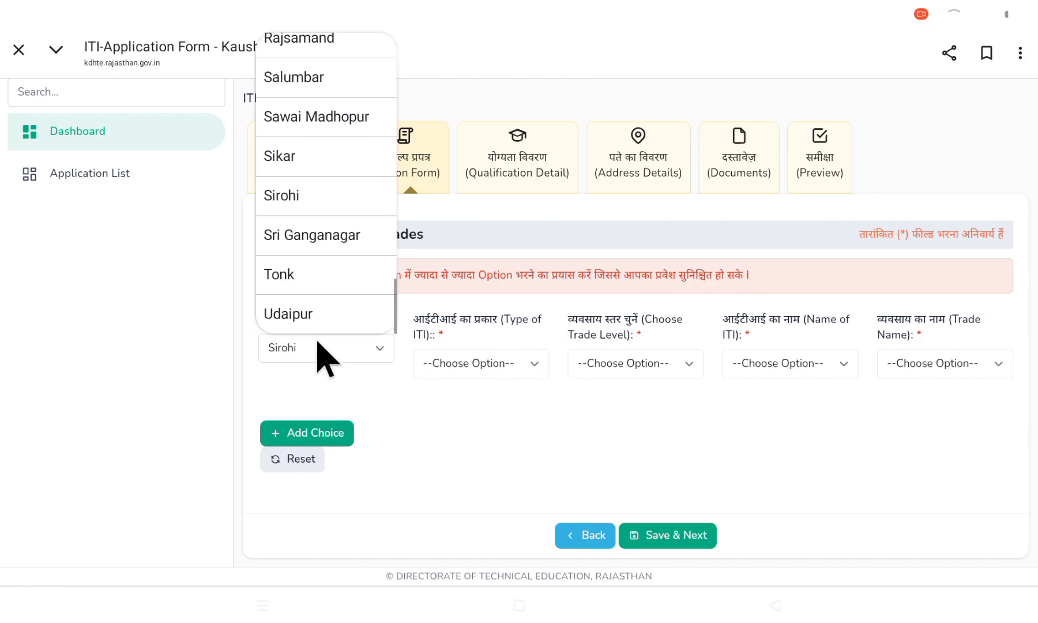
{"action": "left_click", "coordinate": [307, 199]}
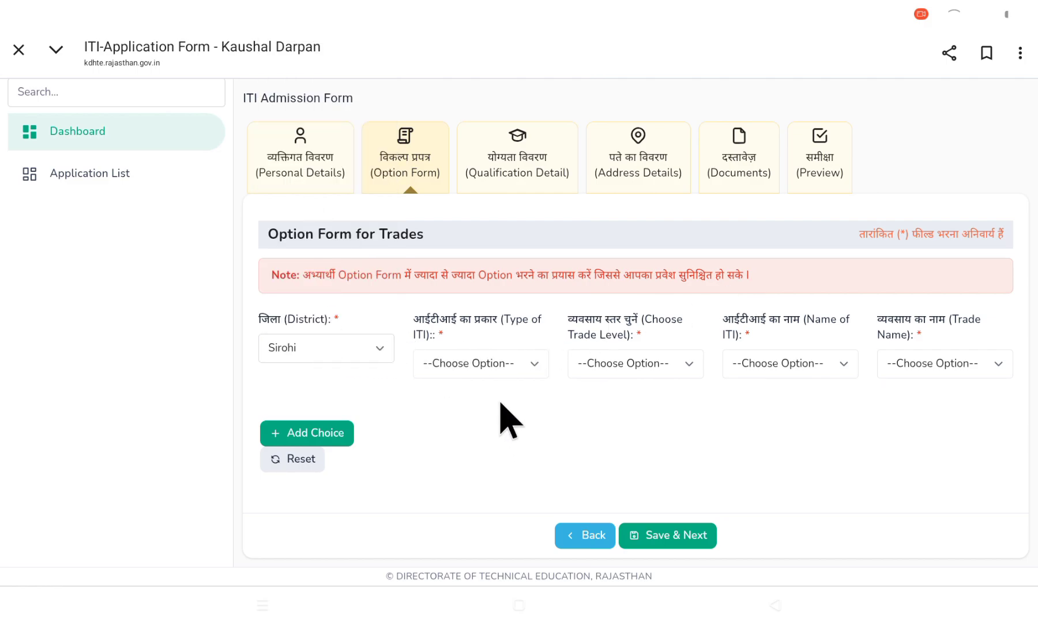
{"action": "left_click", "coordinate": [473, 369]}
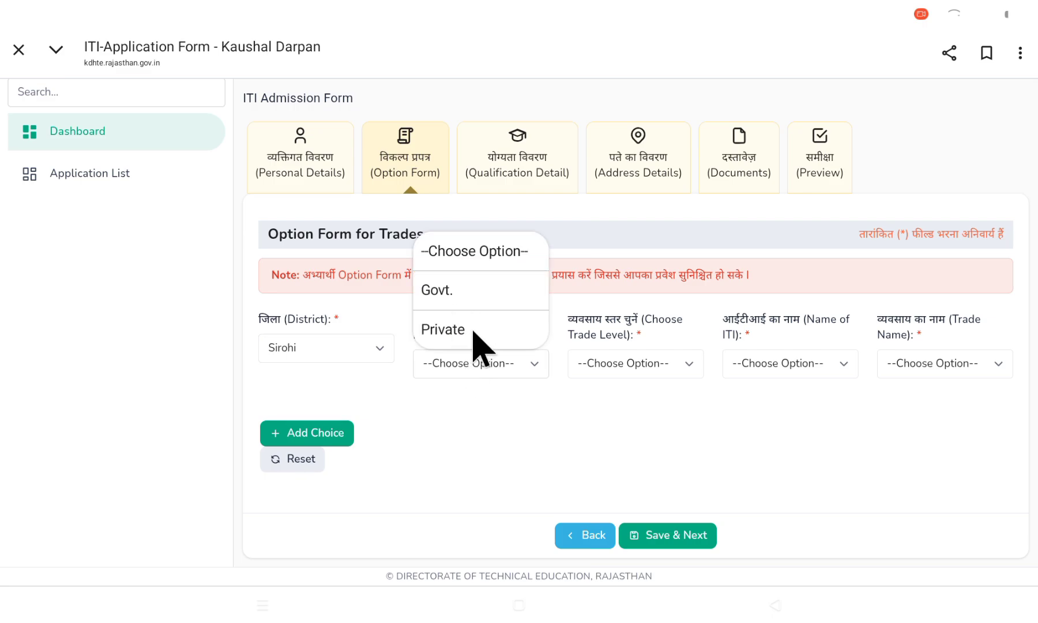
{"action": "left_click", "coordinate": [466, 289]}
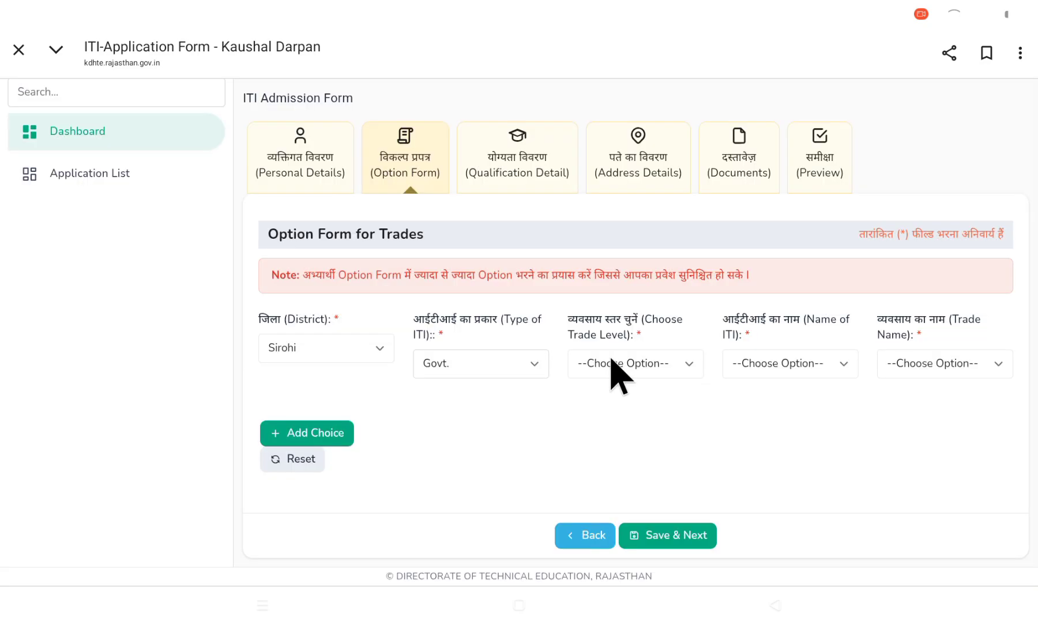
{"action": "left_click", "coordinate": [627, 361]}
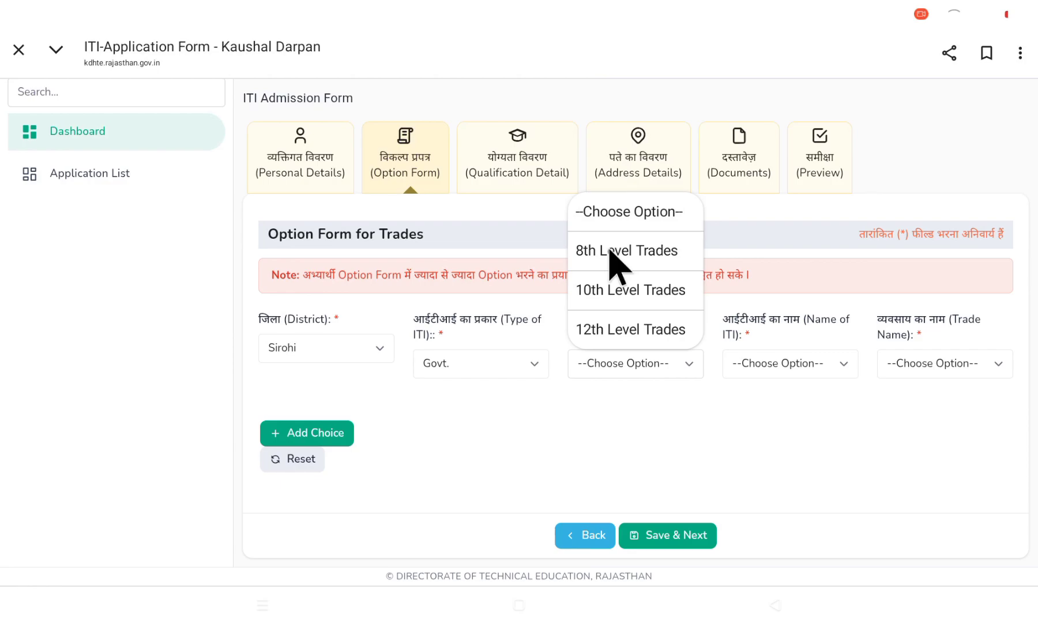
{"action": "left_click", "coordinate": [622, 290]}
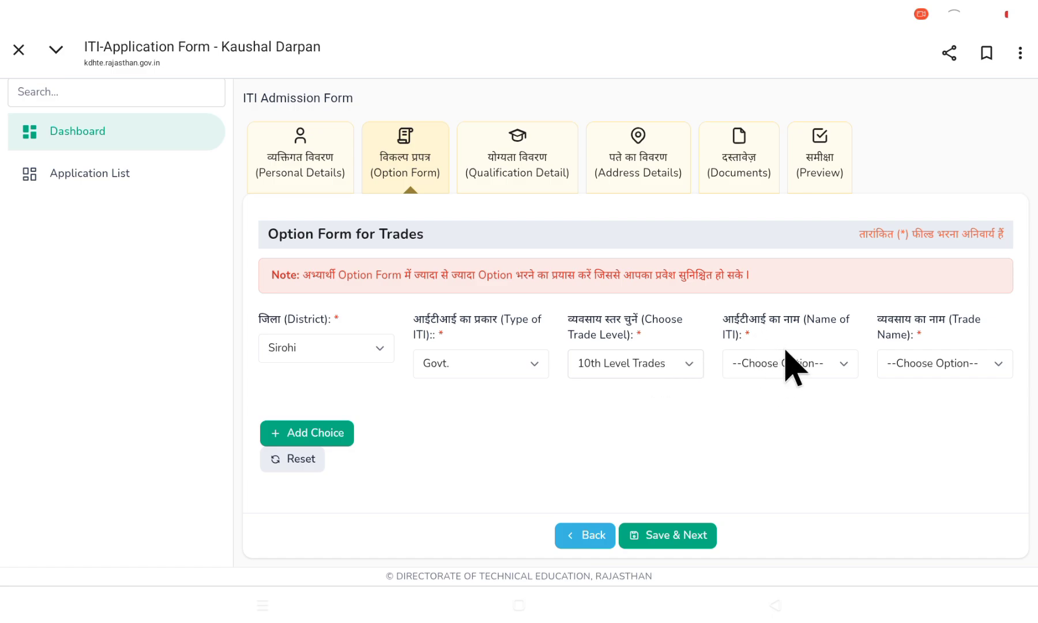
{"action": "left_click", "coordinate": [798, 369]}
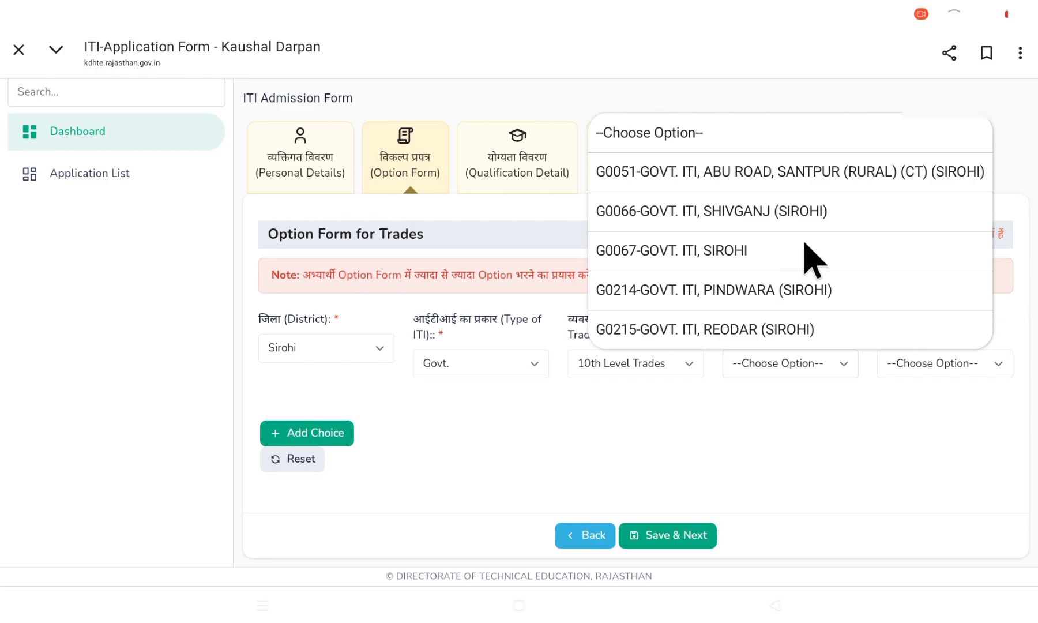
{"action": "left_click", "coordinate": [684, 254]}
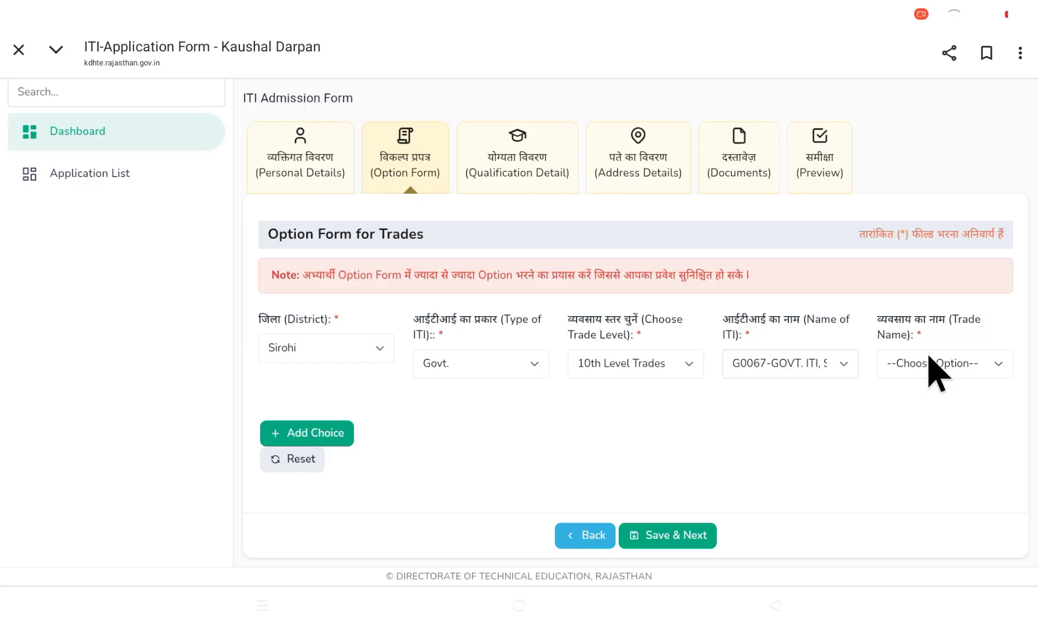
{"action": "left_click", "coordinate": [928, 362]}
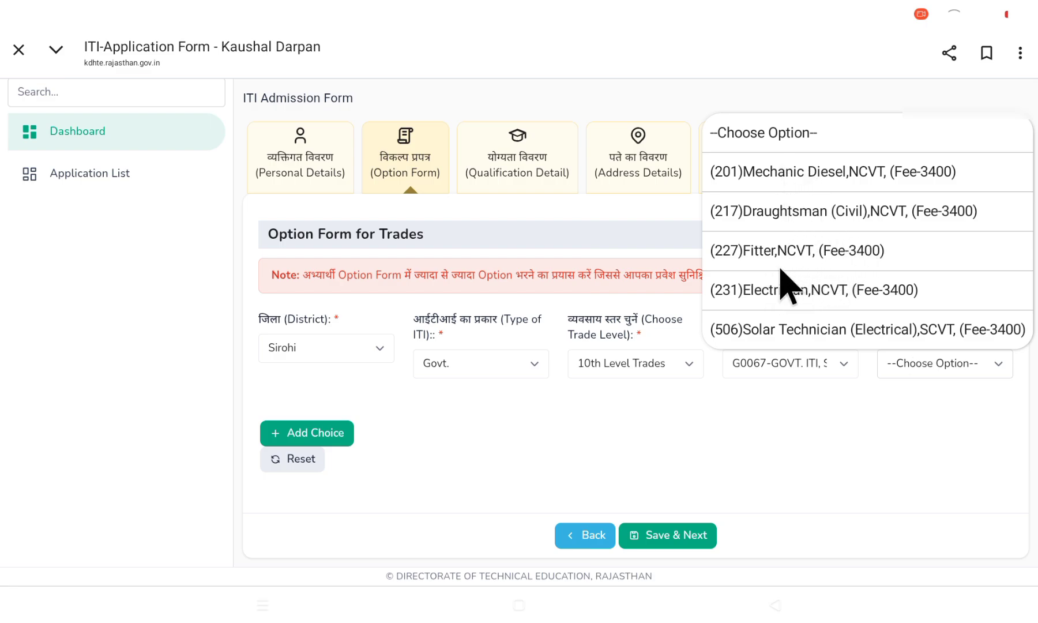
{"action": "left_click", "coordinate": [802, 294]}
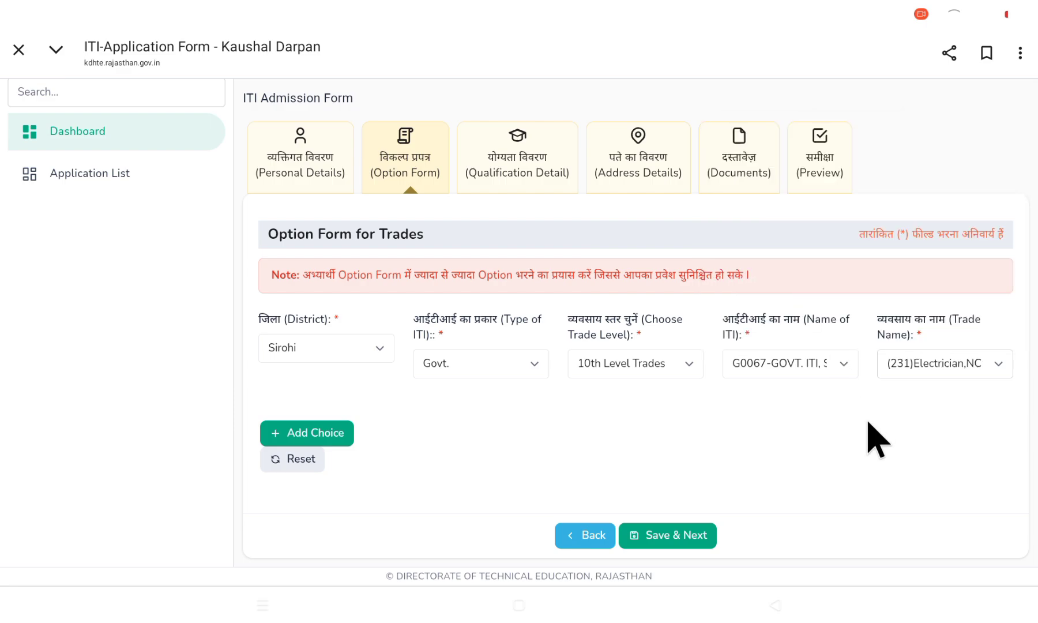
{"action": "left_click", "coordinate": [320, 435]}
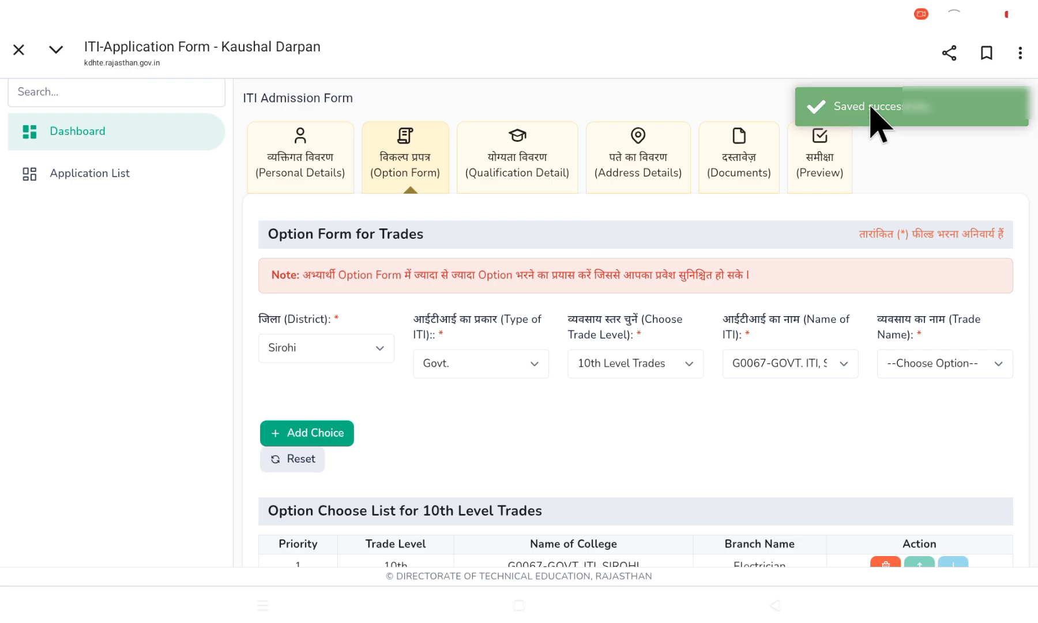
Add (231)Electrician at G0214-GOVT. ITI, PINDWARA as choice 2 and save the trade options.
{"action": "scroll", "coordinate": [669, 371], "scroll_direction": "down", "scroll_amount": 1}
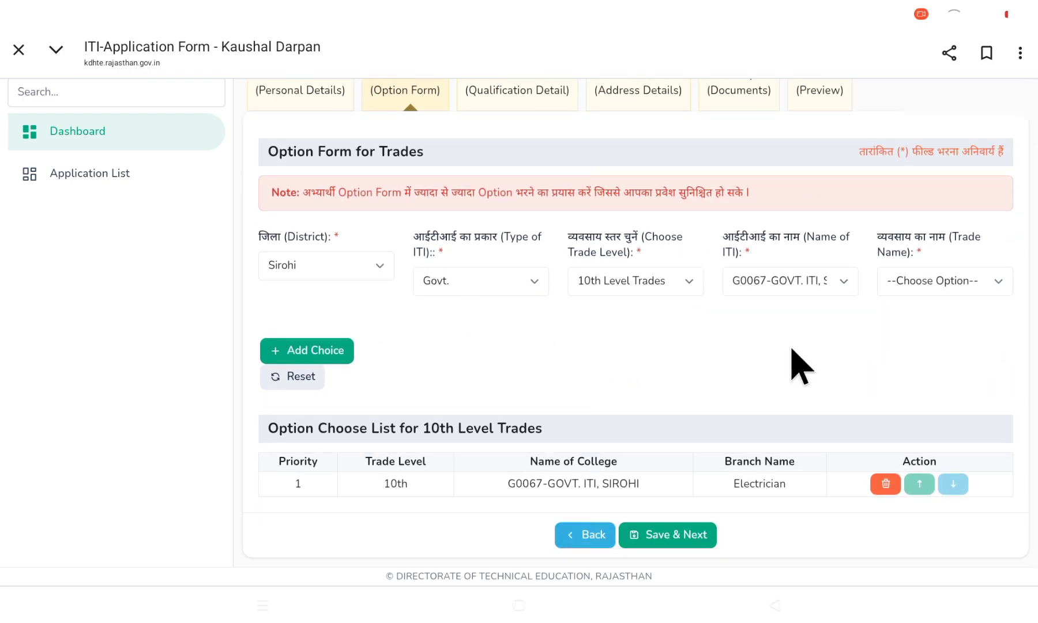
{"action": "left_click", "coordinate": [756, 282]}
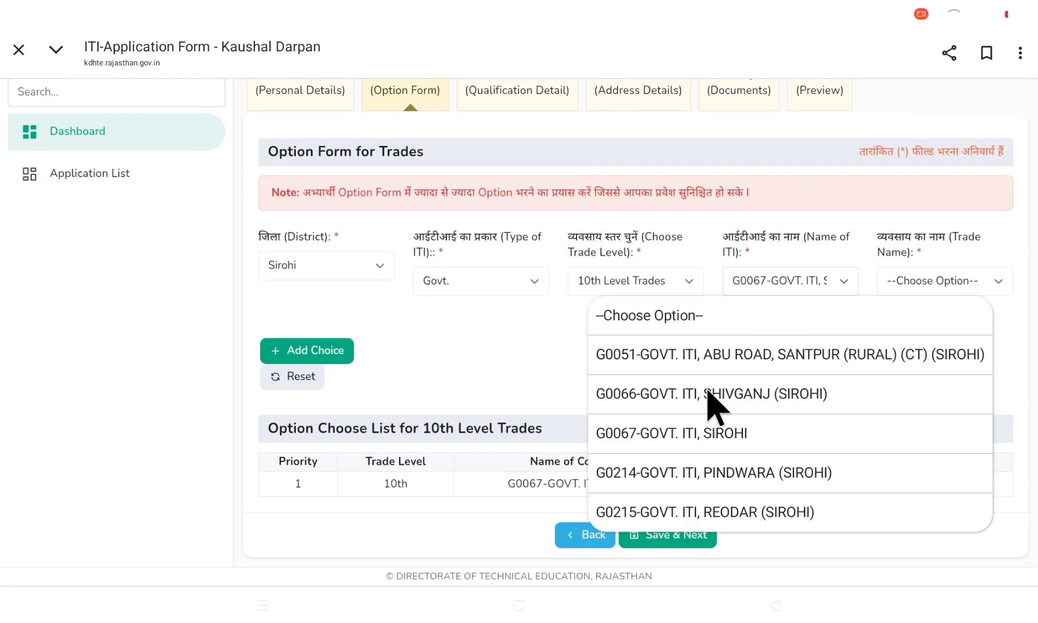
{"action": "left_click", "coordinate": [737, 473]}
{"action": "left_click", "coordinate": [921, 292]}
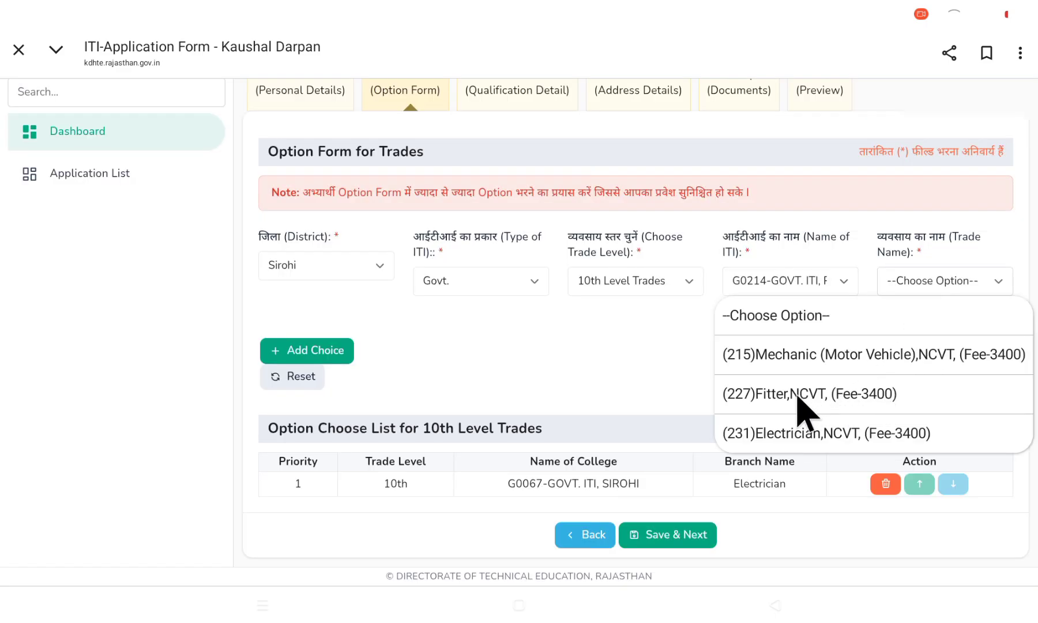
{"action": "left_click", "coordinate": [784, 433]}
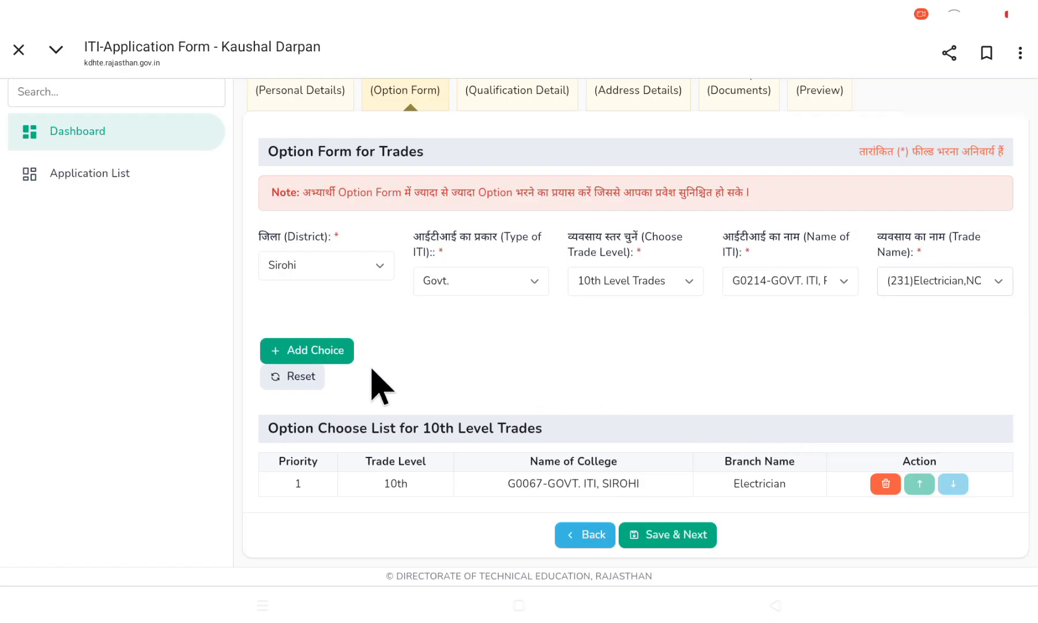
{"action": "left_click", "coordinate": [314, 352]}
{"action": "scroll", "coordinate": [737, 355], "scroll_direction": "down", "scroll_amount": 1}
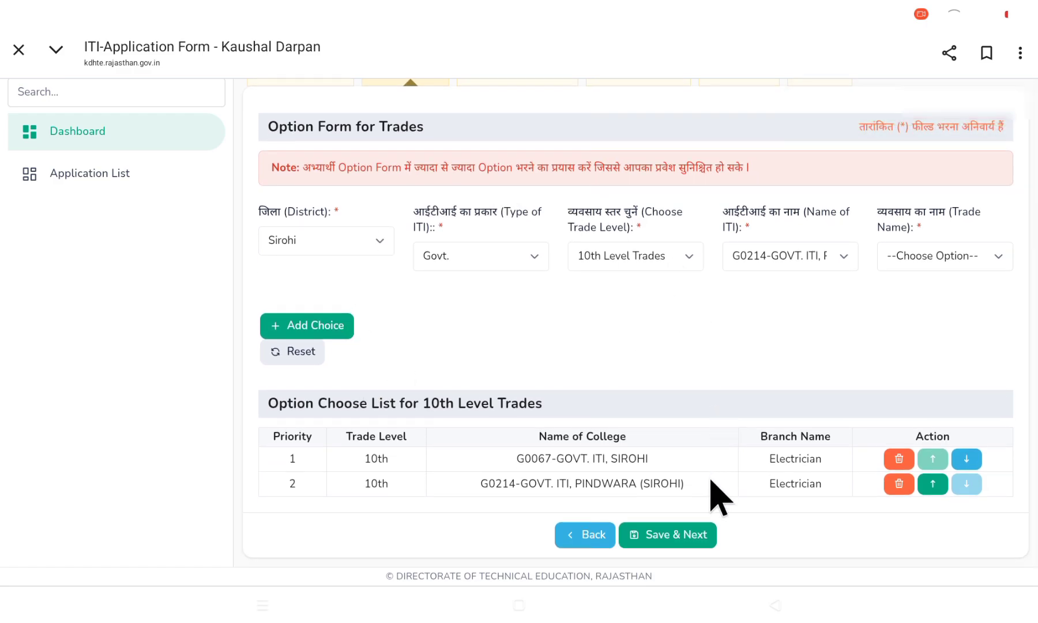
{"action": "left_click", "coordinate": [678, 537]}
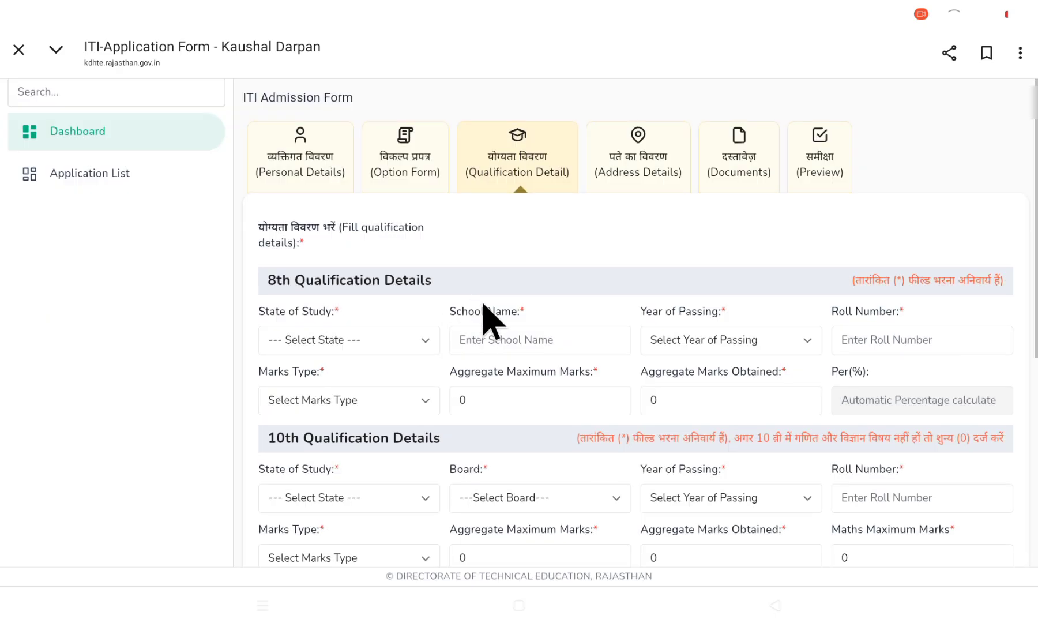
Review the Qualification and Address Details forms and save to advance to Documents.
{"action": "scroll", "coordinate": [484, 314], "scroll_direction": "down", "scroll_amount": 3}
{"action": "scroll", "coordinate": [484, 314], "scroll_direction": "up", "scroll_amount": 2}
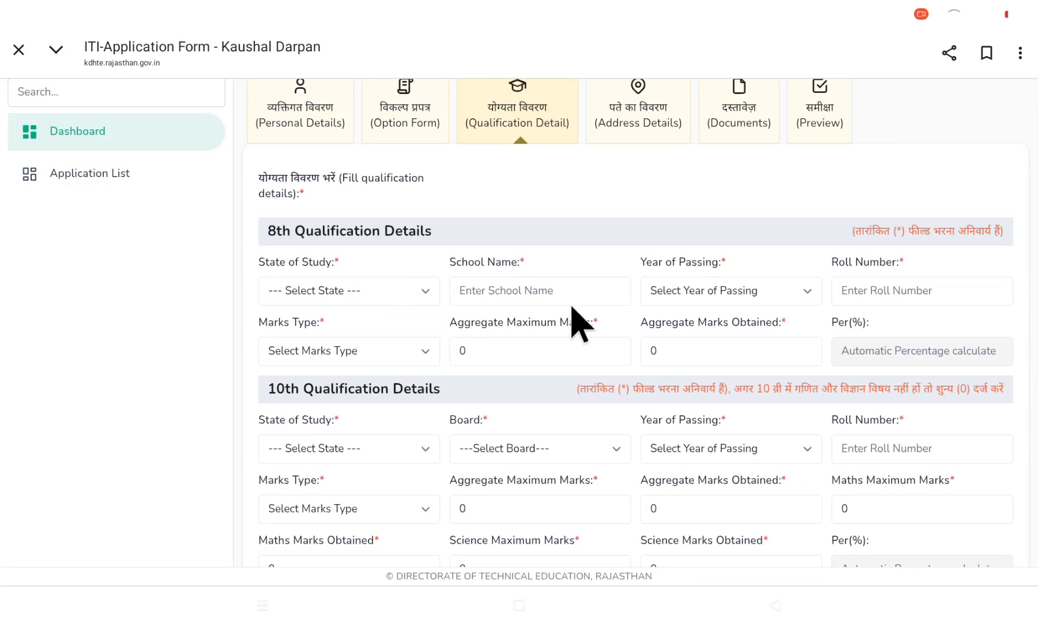
{"action": "scroll", "coordinate": [843, 314], "scroll_direction": "down", "scroll_amount": 6}
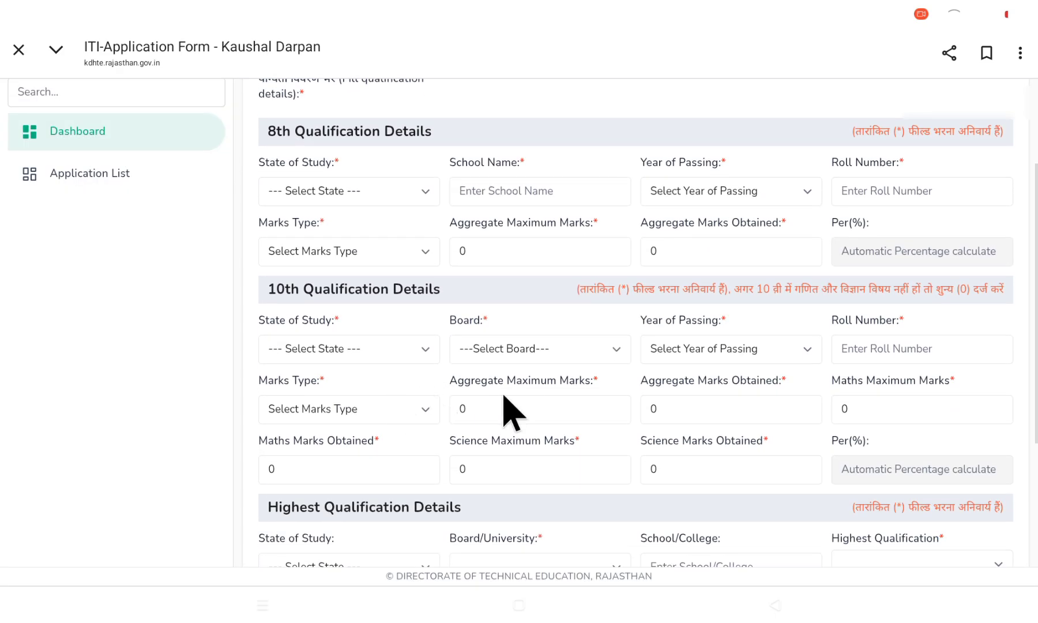
{"action": "scroll", "coordinate": [382, 430], "scroll_direction": "down", "scroll_amount": 2}
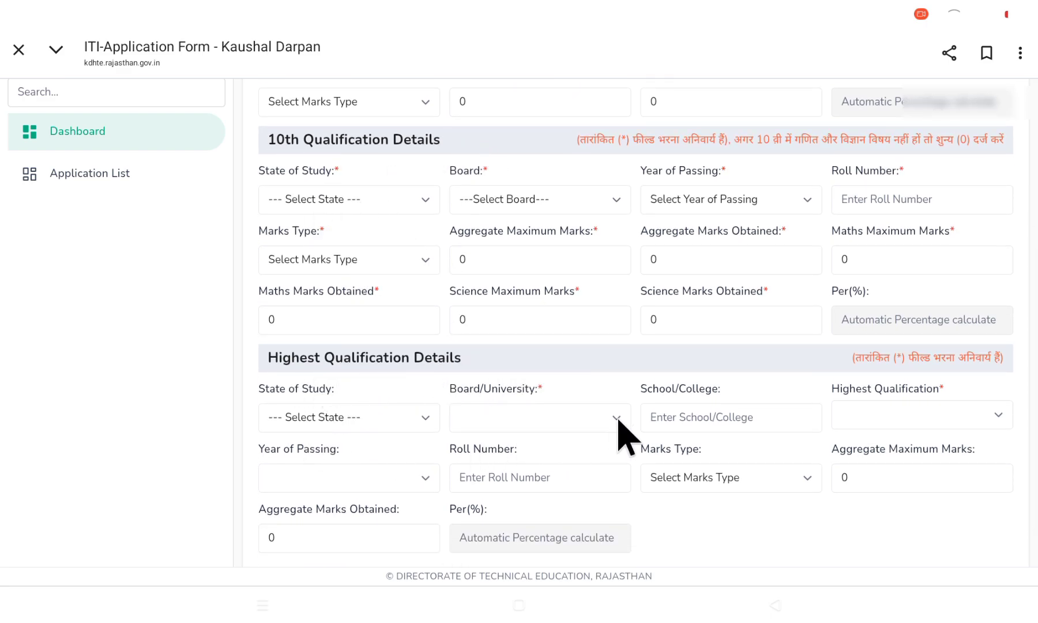
{"action": "scroll", "coordinate": [915, 375], "scroll_direction": "down", "scroll_amount": 2}
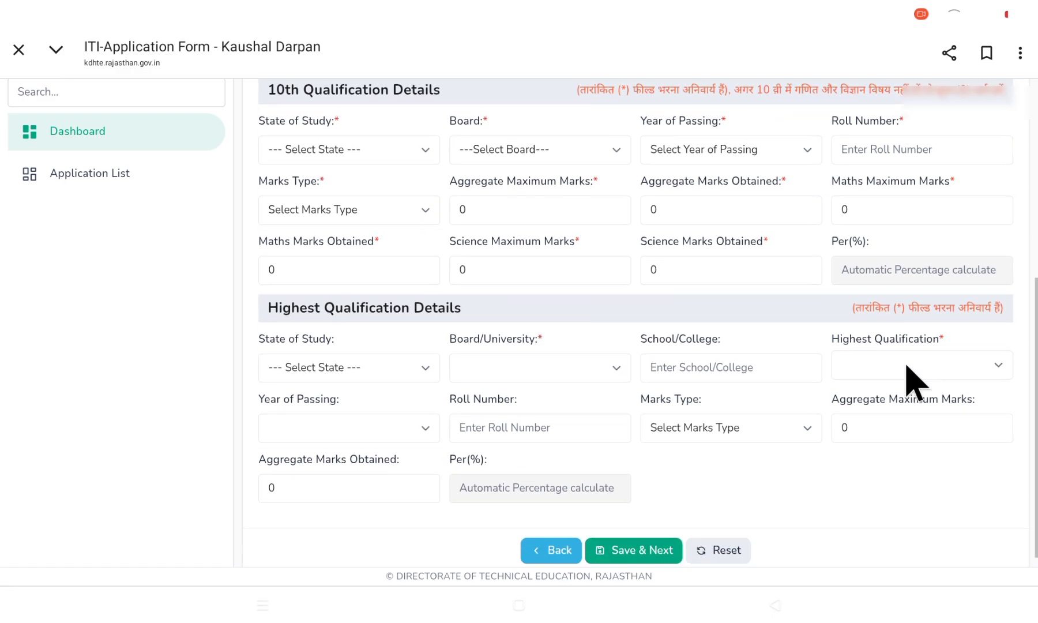
{"action": "scroll", "coordinate": [653, 301], "scroll_direction": "up", "scroll_amount": 4}
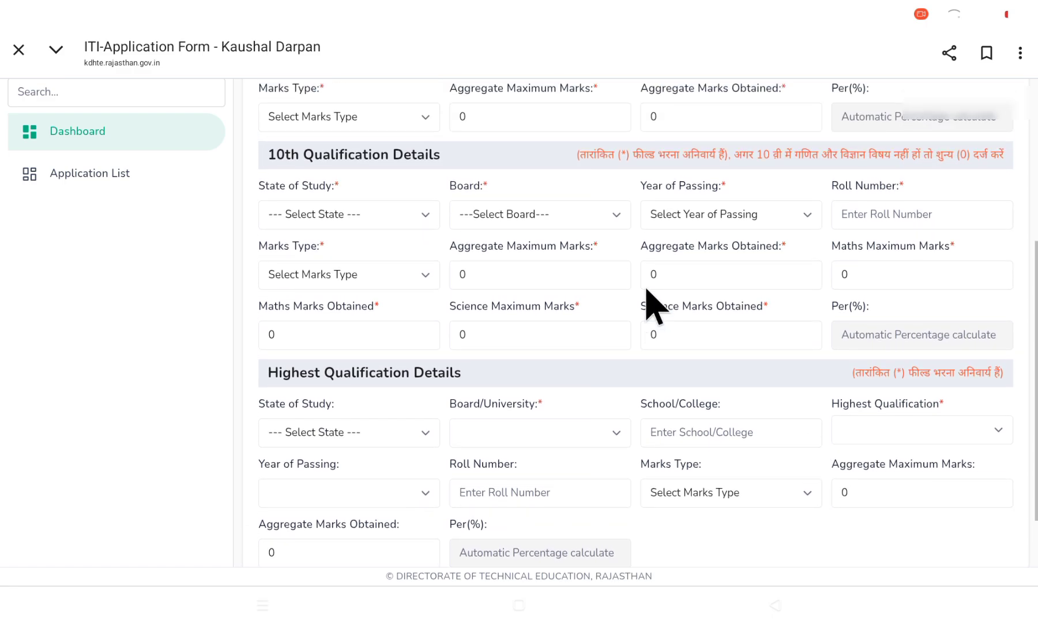
{"action": "scroll", "coordinate": [569, 329], "scroll_direction": "up", "scroll_amount": 4}
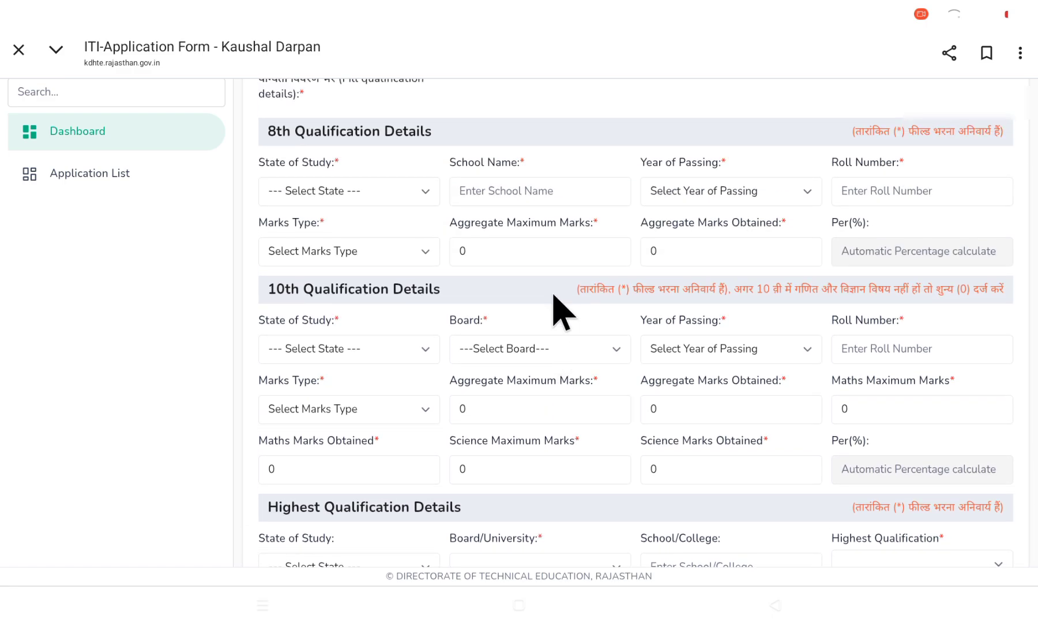
{"action": "scroll", "coordinate": [553, 311], "scroll_direction": "up", "scroll_amount": 6}
{"action": "scroll", "coordinate": [577, 323], "scroll_direction": "up", "scroll_amount": 2}
{"action": "scroll", "coordinate": [626, 343], "scroll_direction": "down", "scroll_amount": 8}
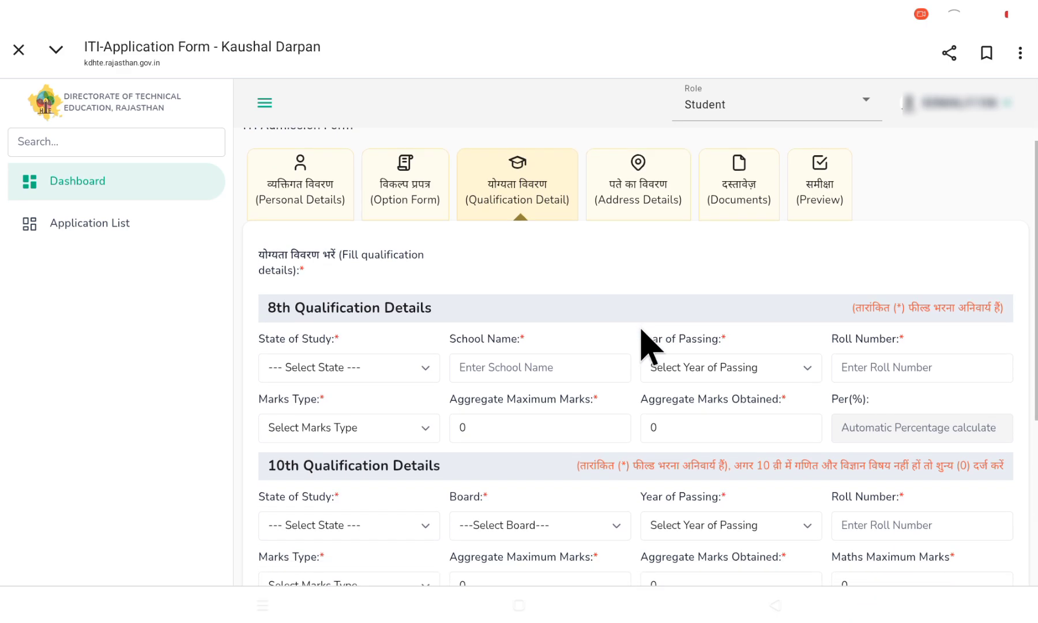
{"action": "scroll", "coordinate": [577, 462], "scroll_direction": "down", "scroll_amount": 3}
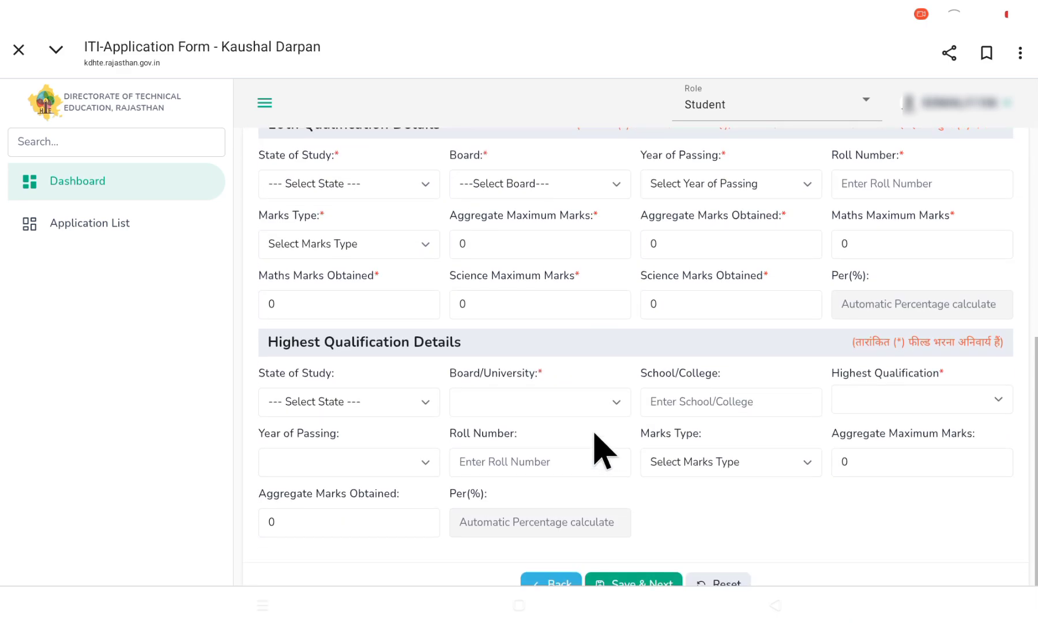
{"action": "scroll", "coordinate": [680, 531], "scroll_direction": "down", "scroll_amount": 1}
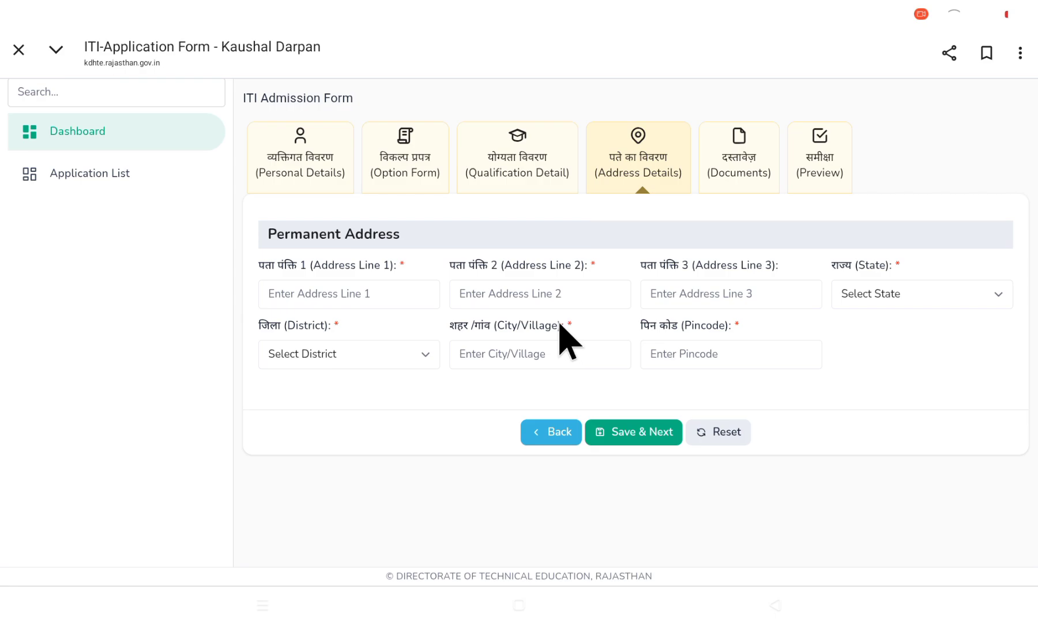
{"action": "left_click", "coordinate": [630, 434]}
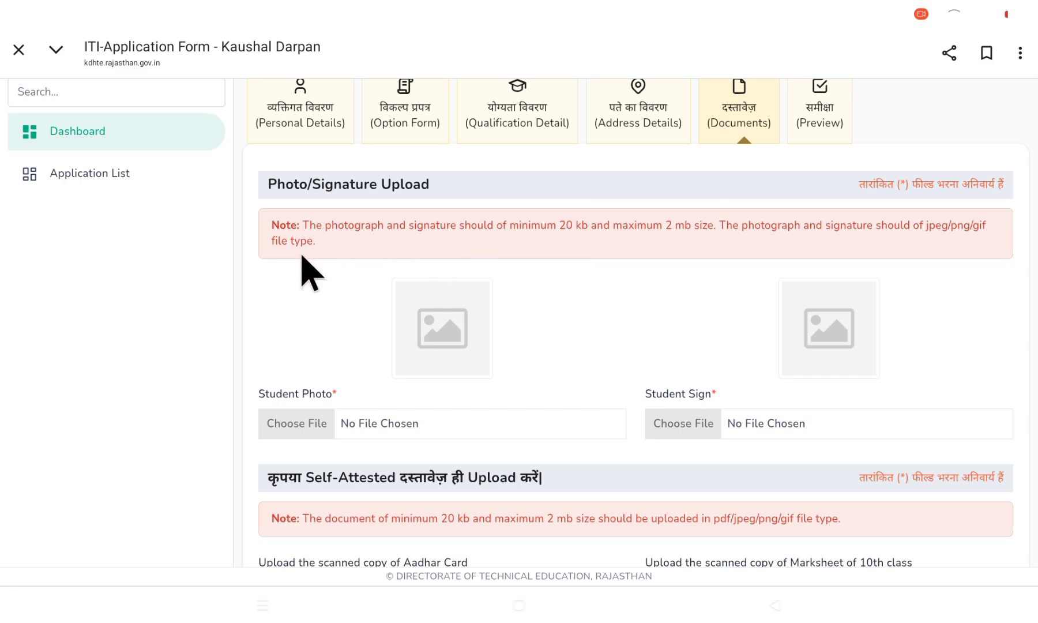
Skip the photo, signature and document uploads and save to reach the Preview summary.
{"action": "scroll", "coordinate": [579, 322], "scroll_direction": "down", "scroll_amount": 5}
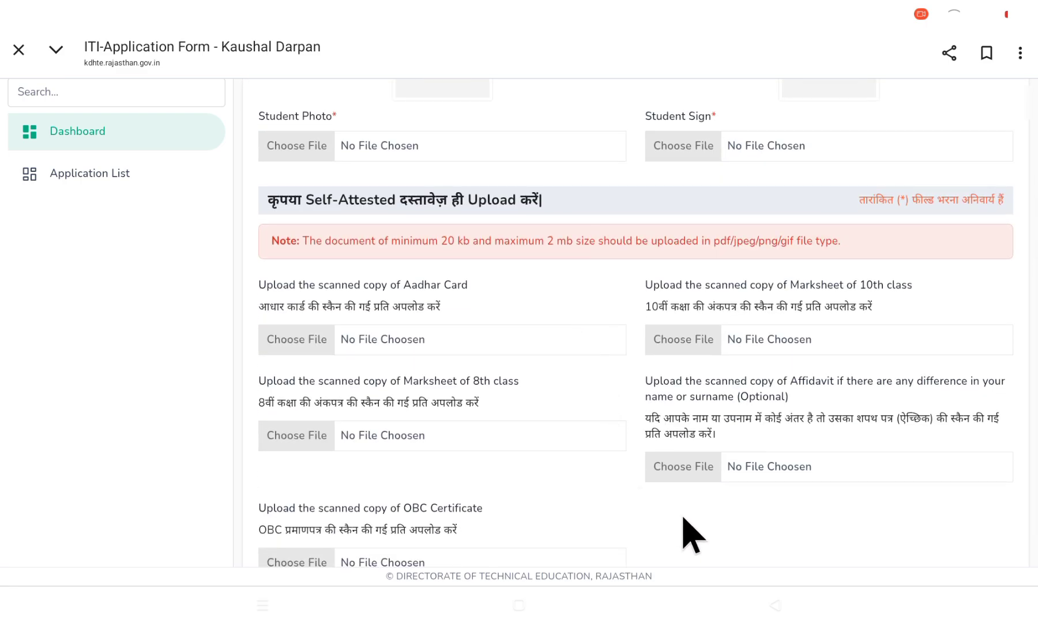
{"action": "scroll", "coordinate": [684, 510], "scroll_direction": "down", "scroll_amount": 2}
{"action": "scroll", "coordinate": [696, 504], "scroll_direction": "up", "scroll_amount": 5}
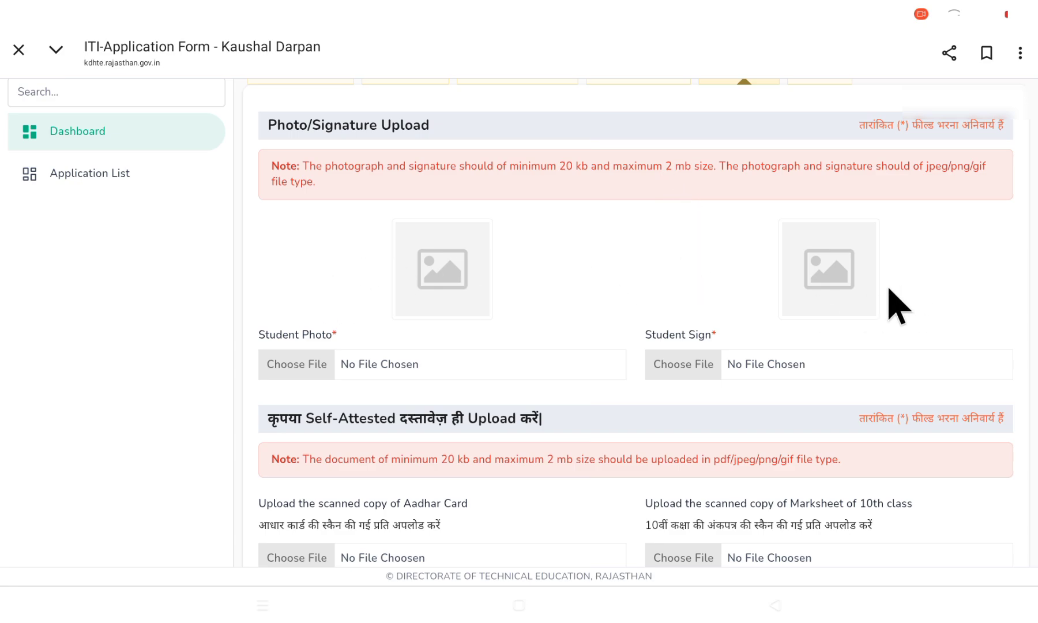
{"action": "scroll", "coordinate": [889, 289], "scroll_direction": "down", "scroll_amount": 1}
{"action": "scroll", "coordinate": [891, 294], "scroll_direction": "down", "scroll_amount": 3}
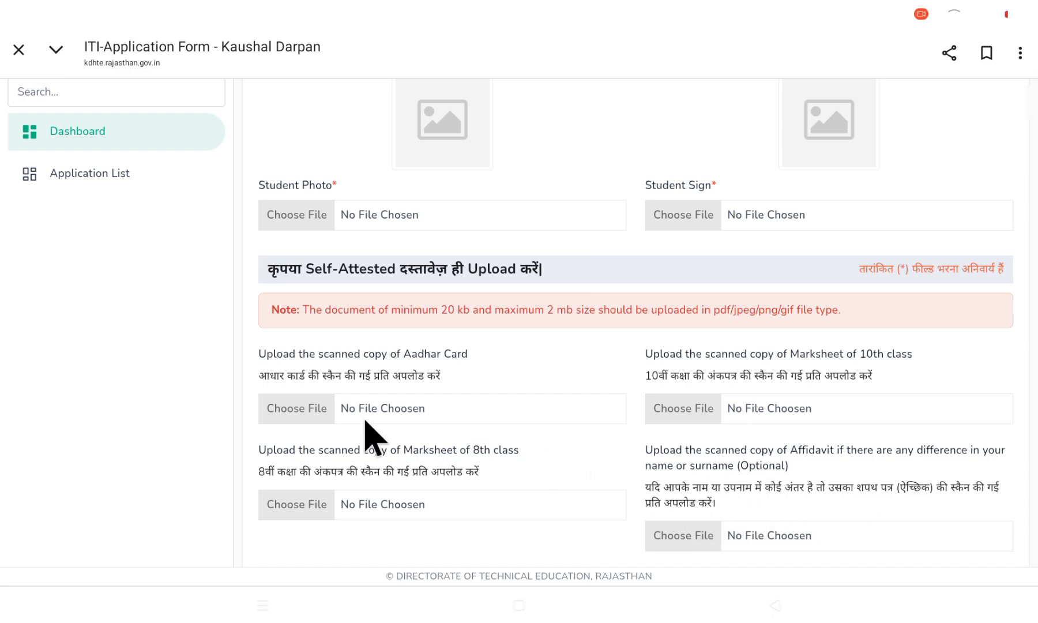
{"action": "scroll", "coordinate": [494, 418], "scroll_direction": "down", "scroll_amount": 5}
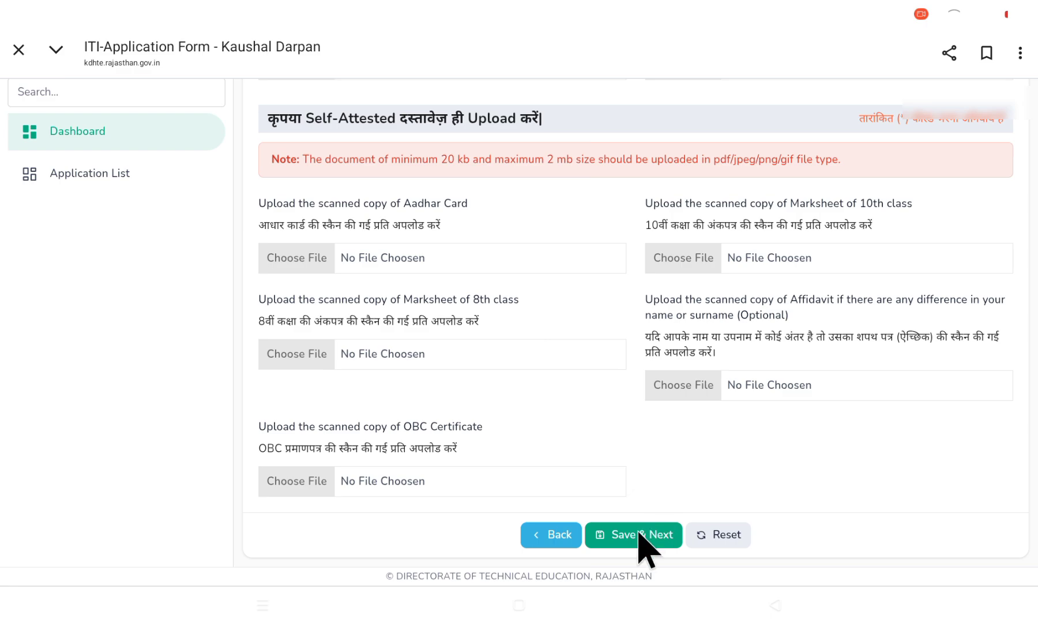
{"action": "left_click", "coordinate": [662, 533]}
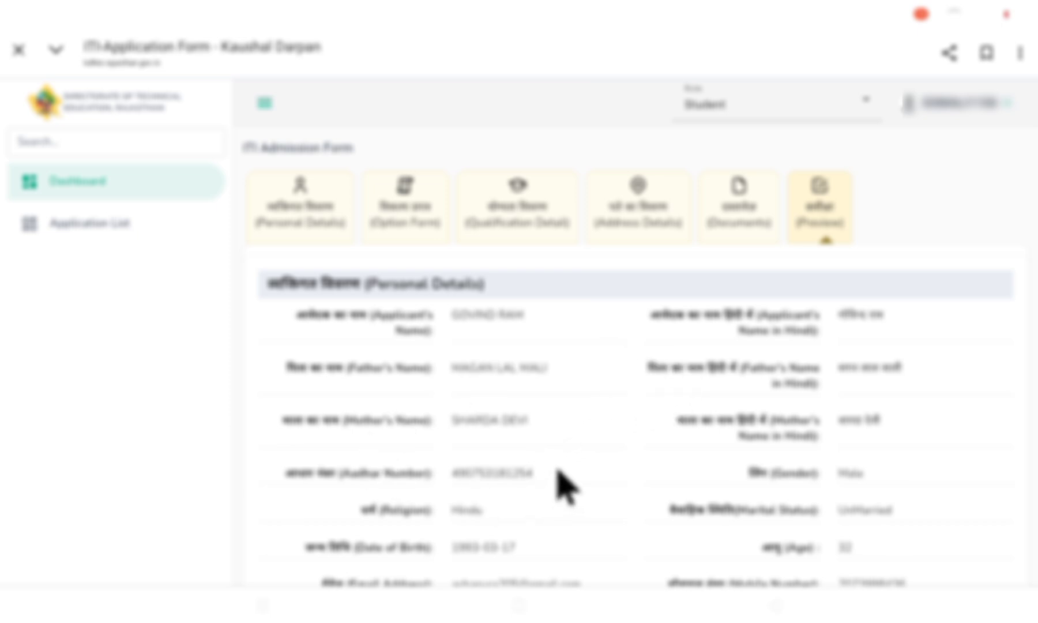
{"action": "scroll", "coordinate": [598, 424], "scroll_direction": "down", "scroll_amount": 10}
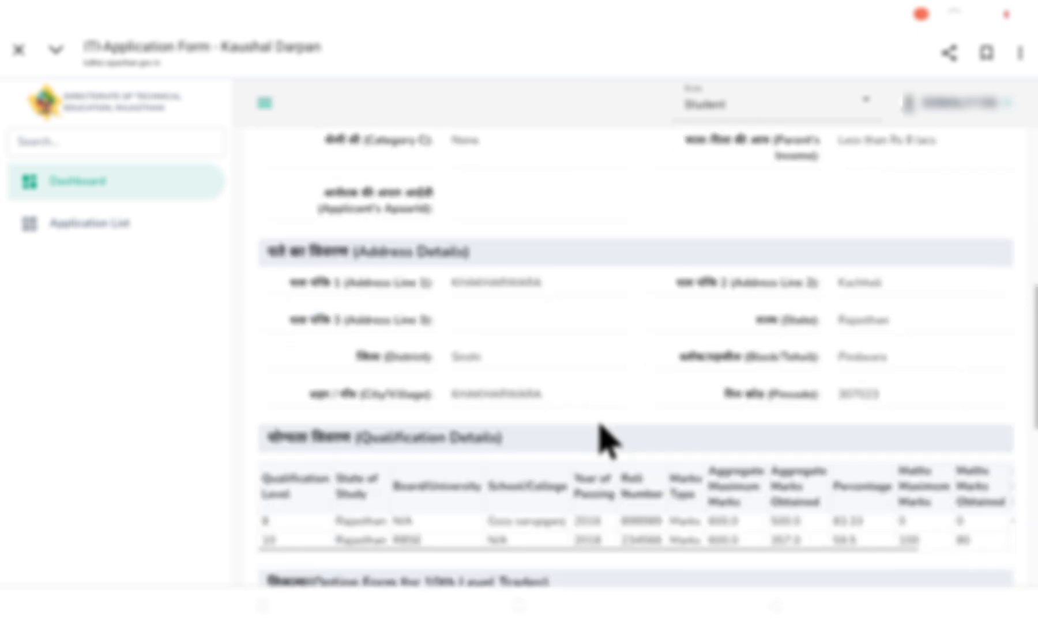
{"action": "scroll", "coordinate": [631, 394], "scroll_direction": "down", "scroll_amount": 3}
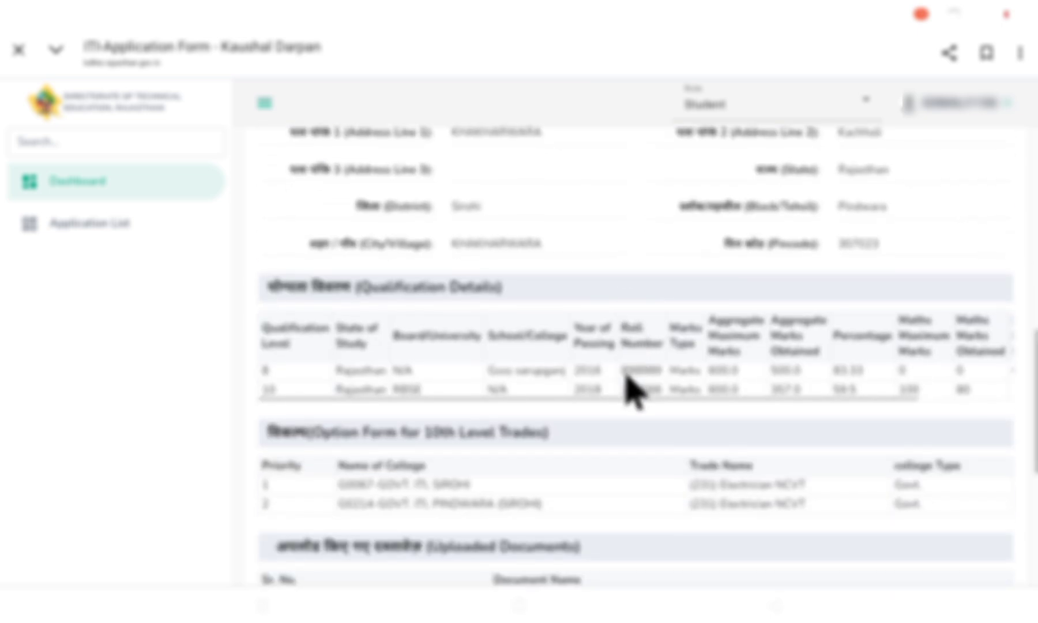
{"action": "scroll", "coordinate": [628, 386], "scroll_direction": "down", "scroll_amount": 4}
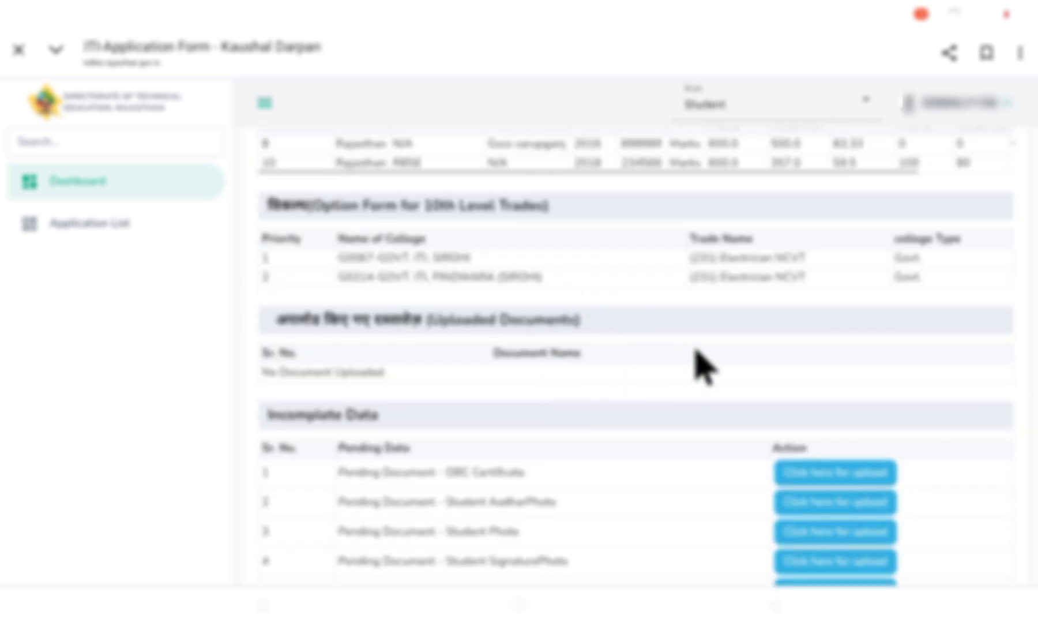
{"action": "scroll", "coordinate": [642, 372], "scroll_direction": "down", "scroll_amount": 4}
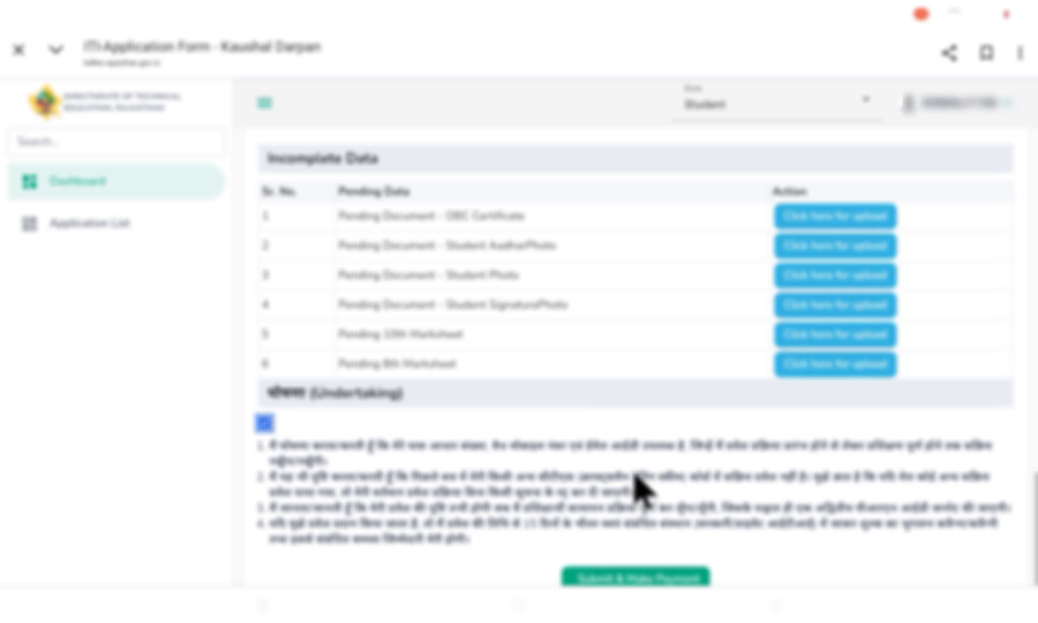
{"action": "scroll", "coordinate": [634, 484], "scroll_direction": "up", "scroll_amount": 5}
{"action": "scroll", "coordinate": [635, 475], "scroll_direction": "up", "scroll_amount": 10}
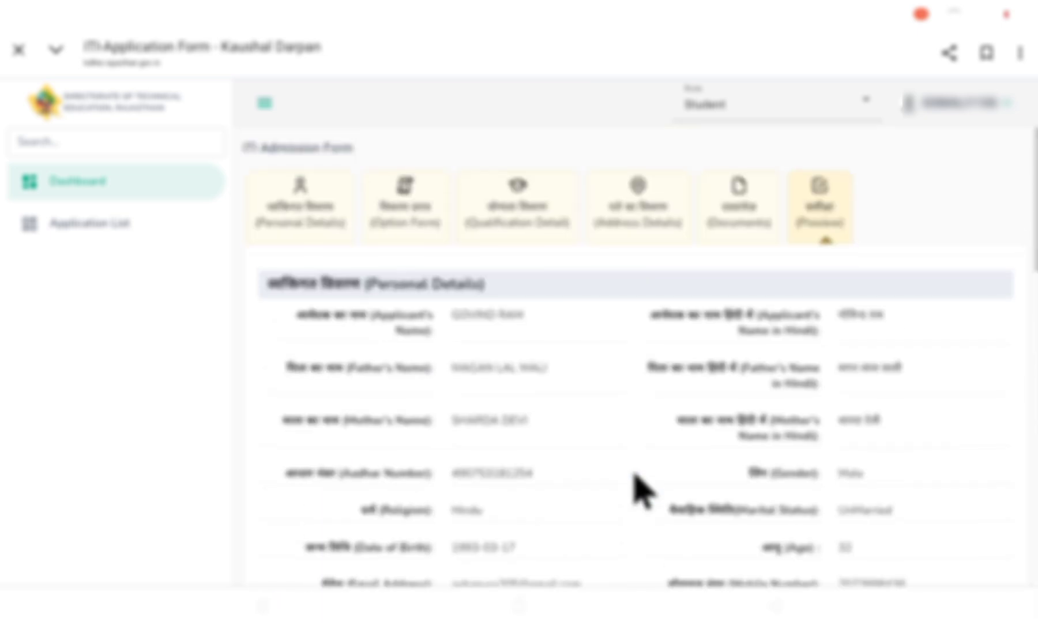